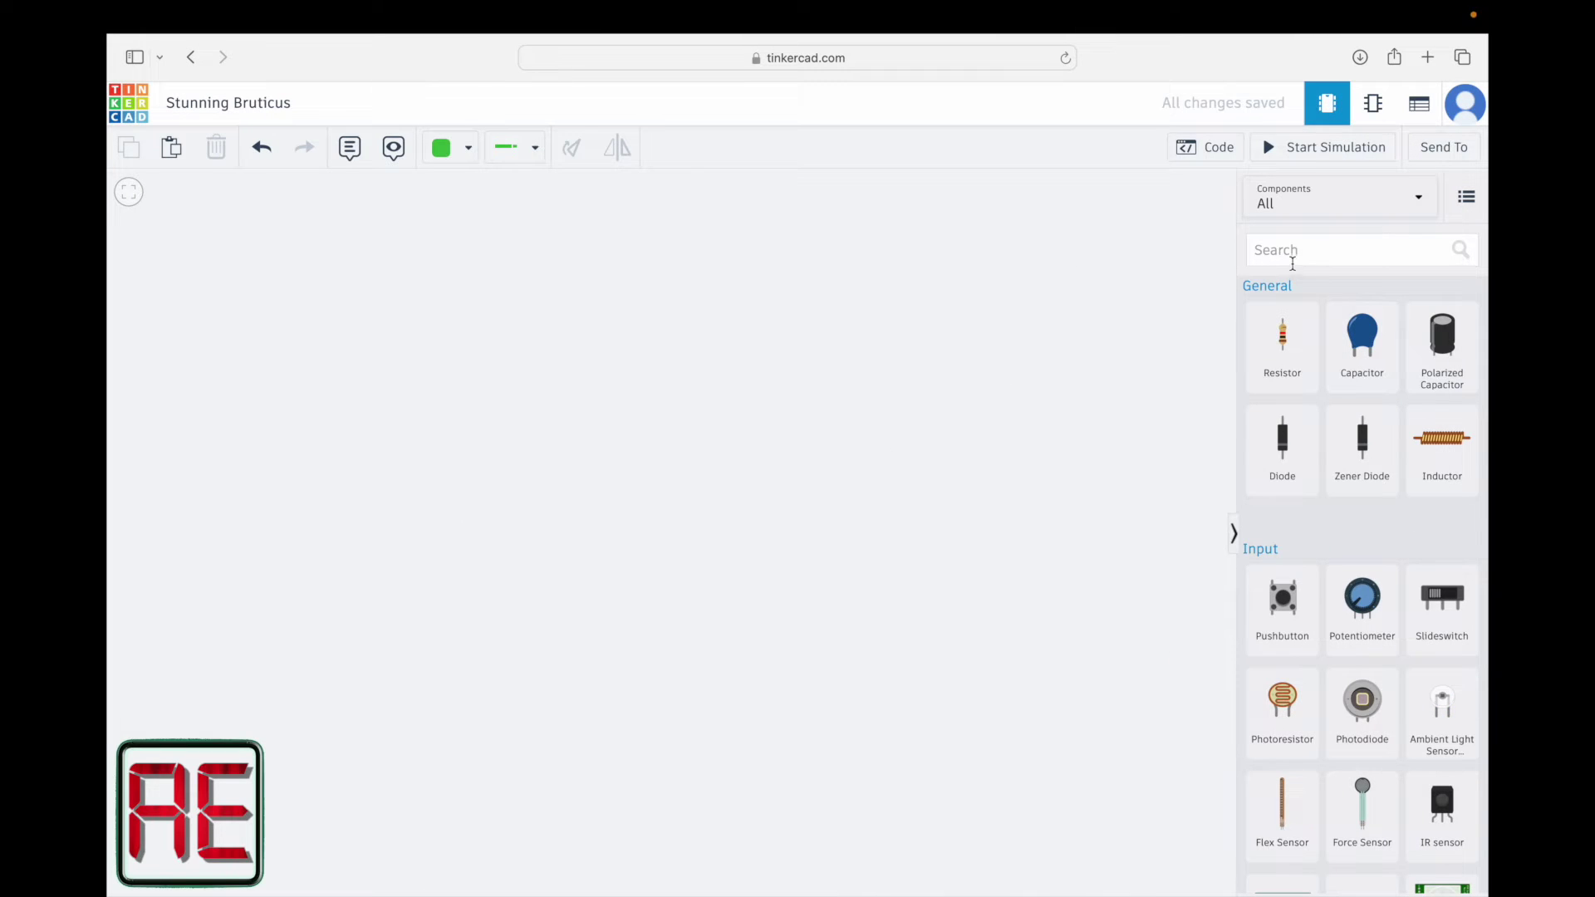
# Search the parts library for 'arduino' and place an Arduino Uno R3 on the canvas.
pyautogui.click(1292, 254)
pyautogui.write('ardui')
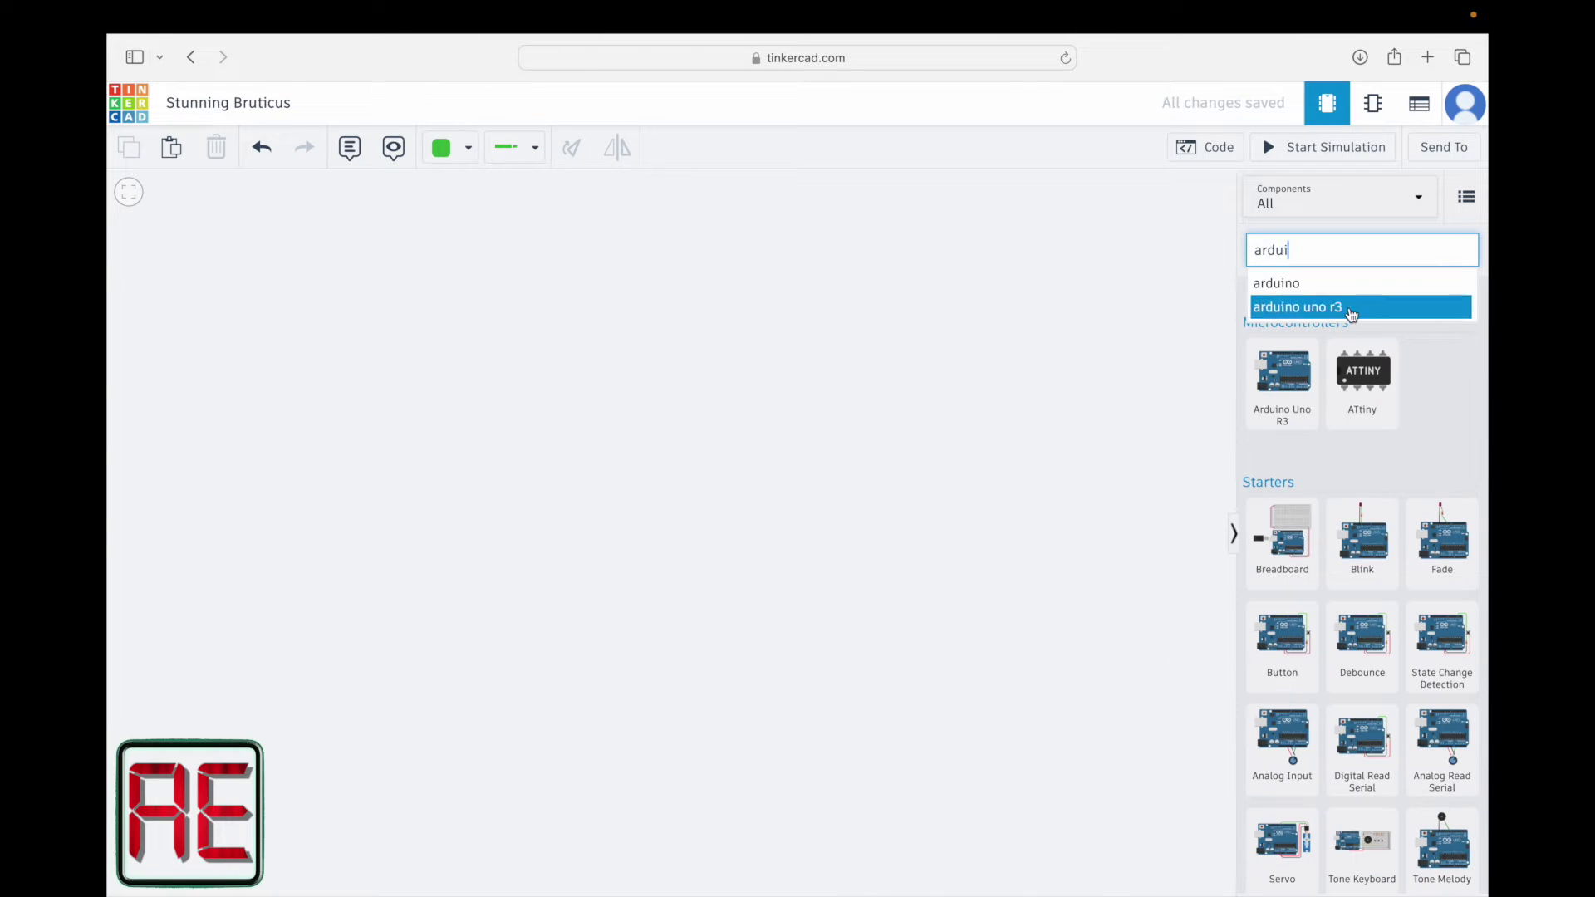
pyautogui.moveTo(1284, 378); pyautogui.dragTo(814, 471)
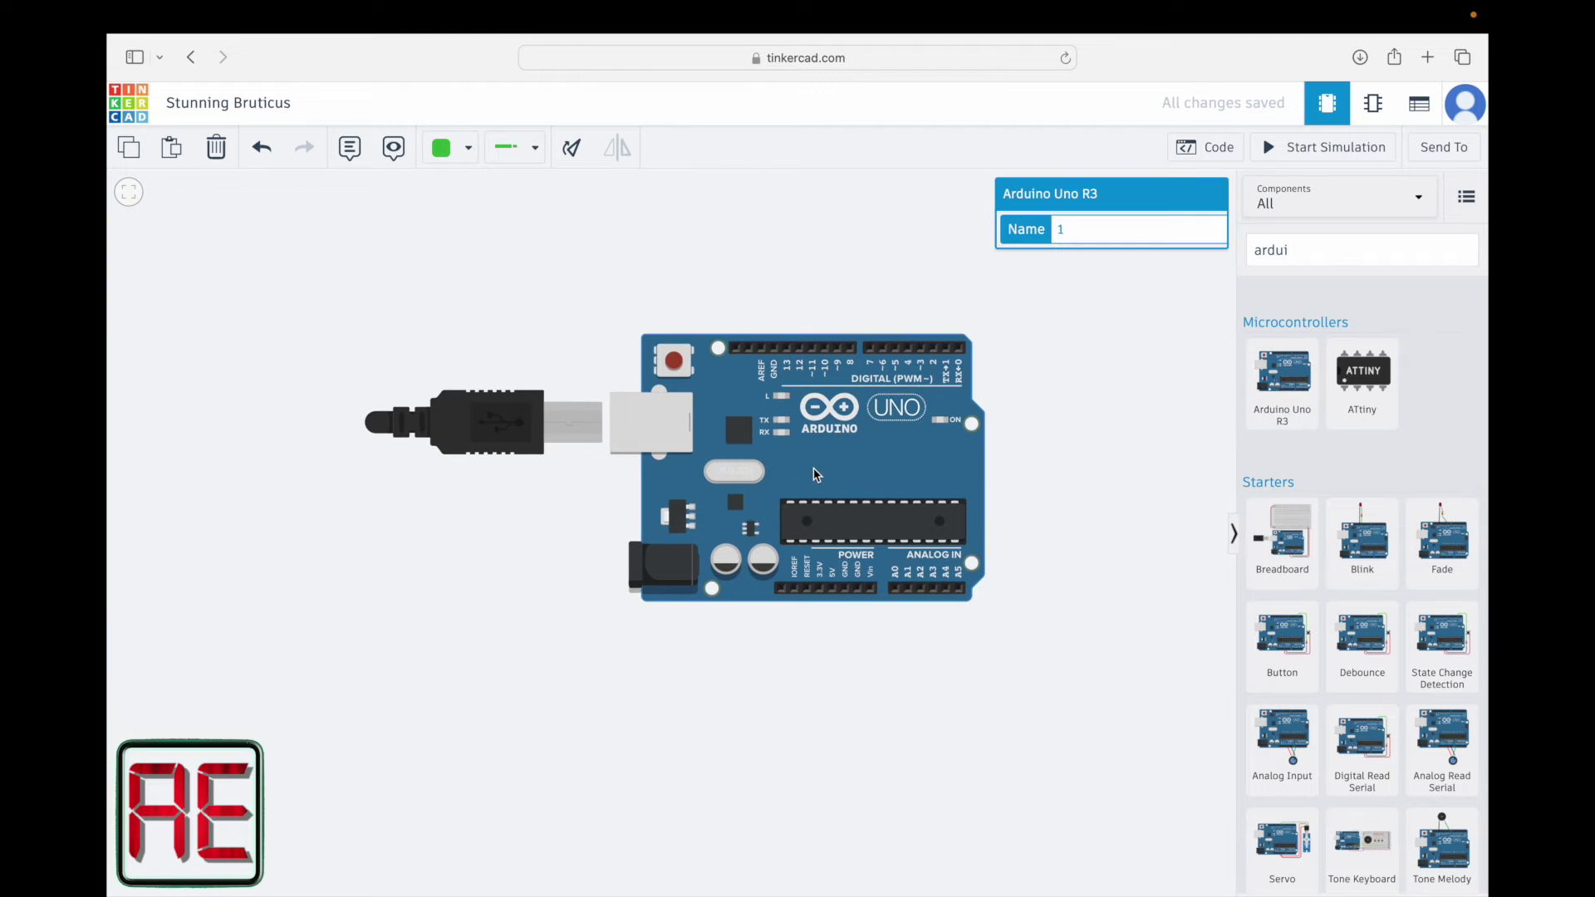
# Add an LCD 16x2 (I2C) beside the Arduino and set its Type to PCF8574-based.
pyautogui.doubleClick(1276, 251)
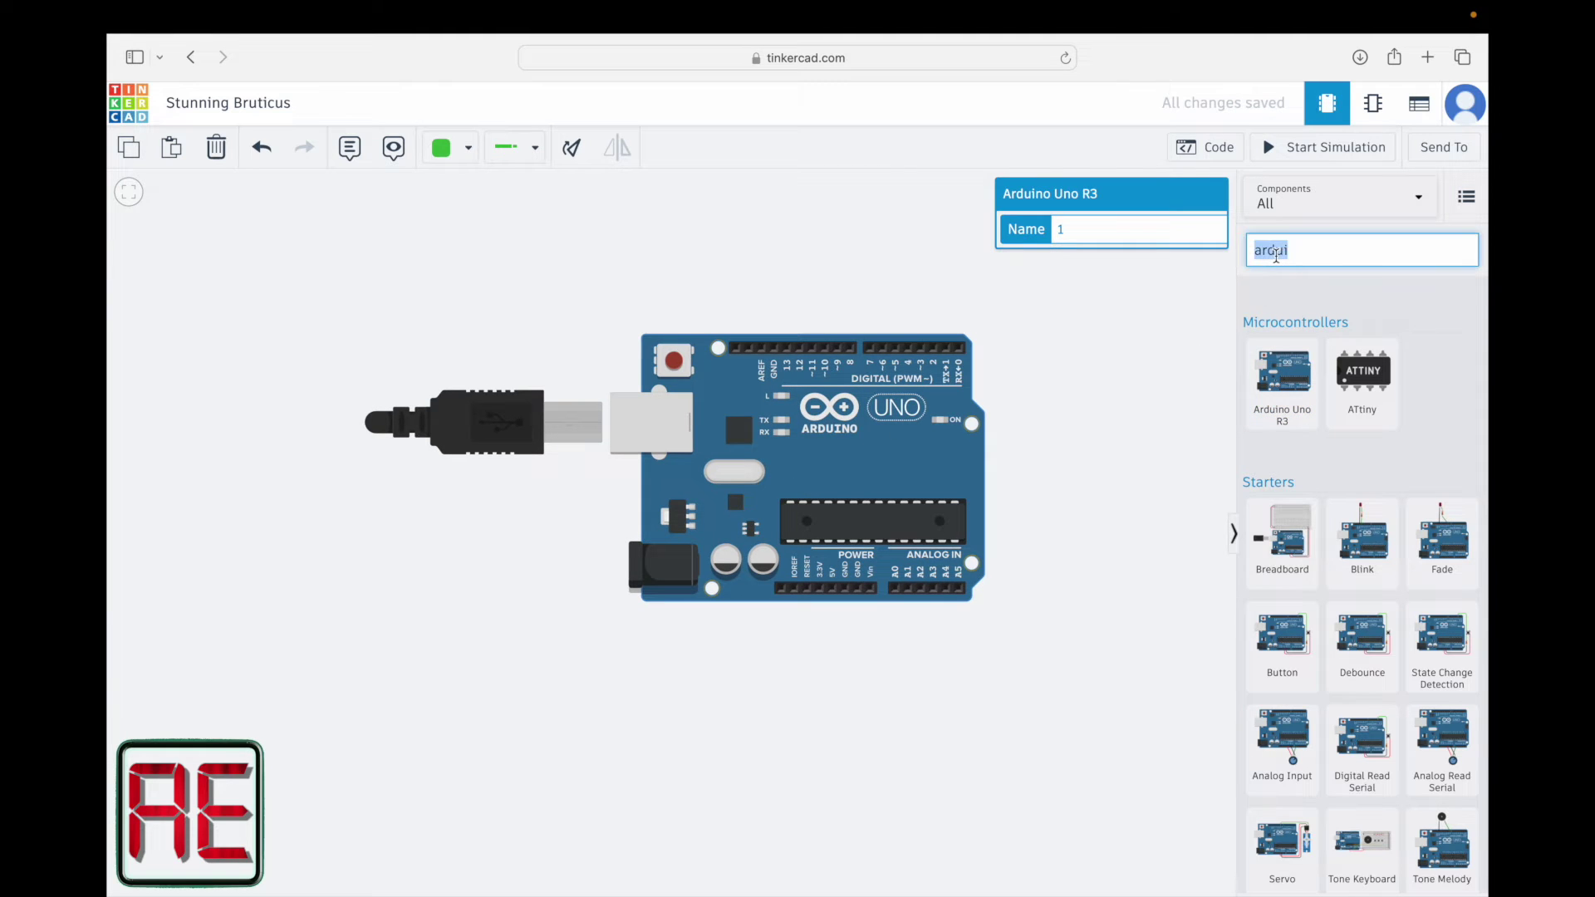
pyautogui.write('LCD')
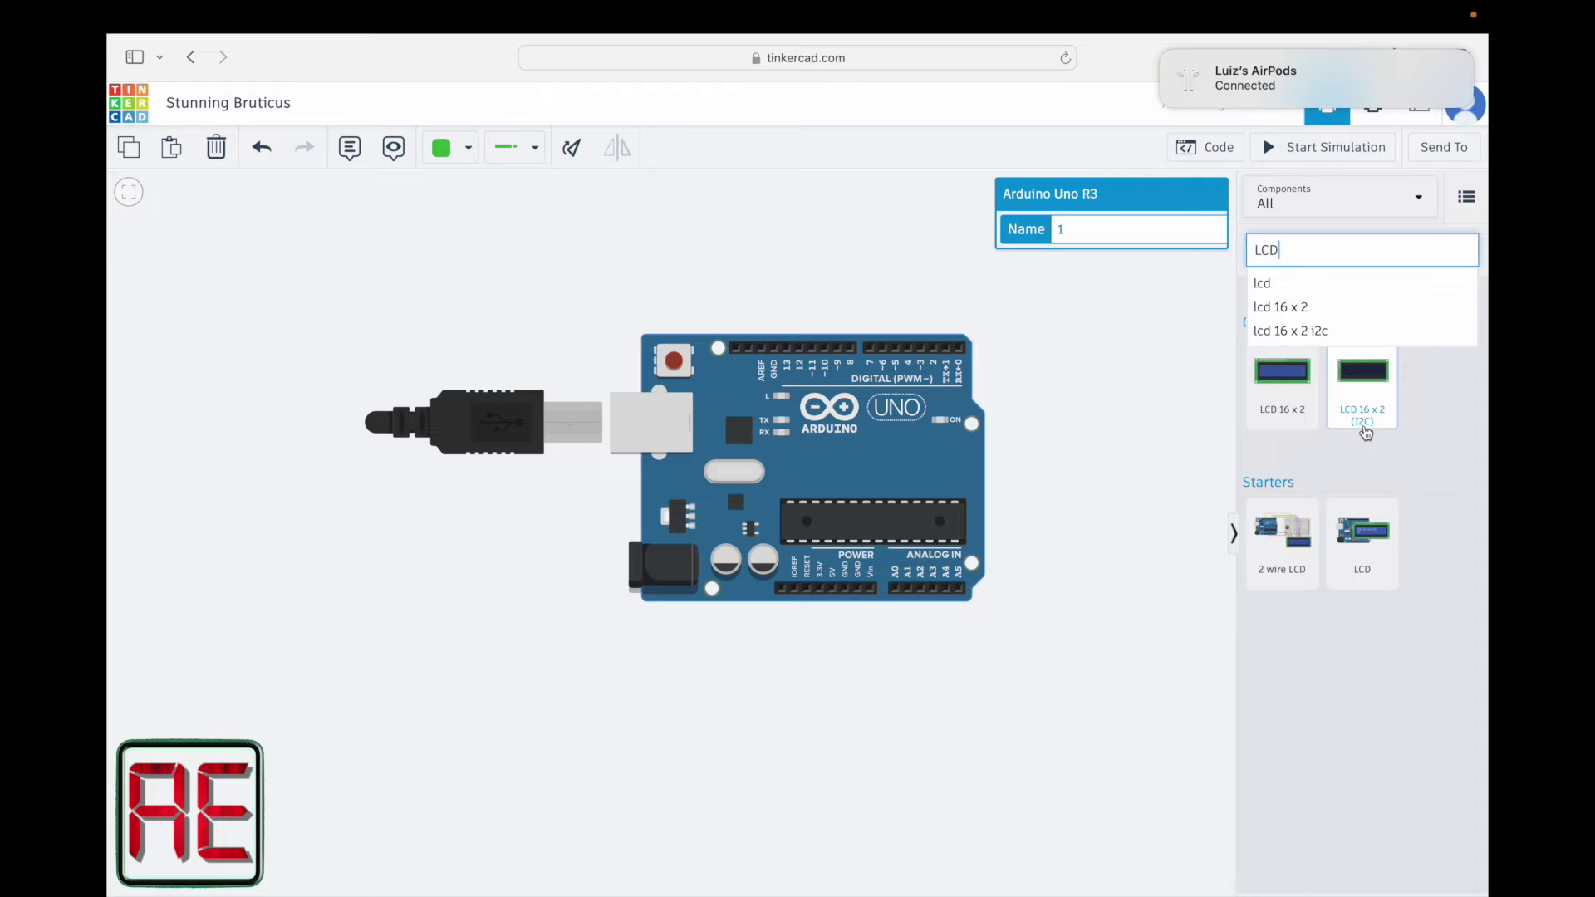
pyautogui.moveTo(1366, 431)
pyautogui.mouseDown()
pyautogui.moveTo(947, 462)
pyautogui.moveTo(990, 465)
pyautogui.mouseUp()
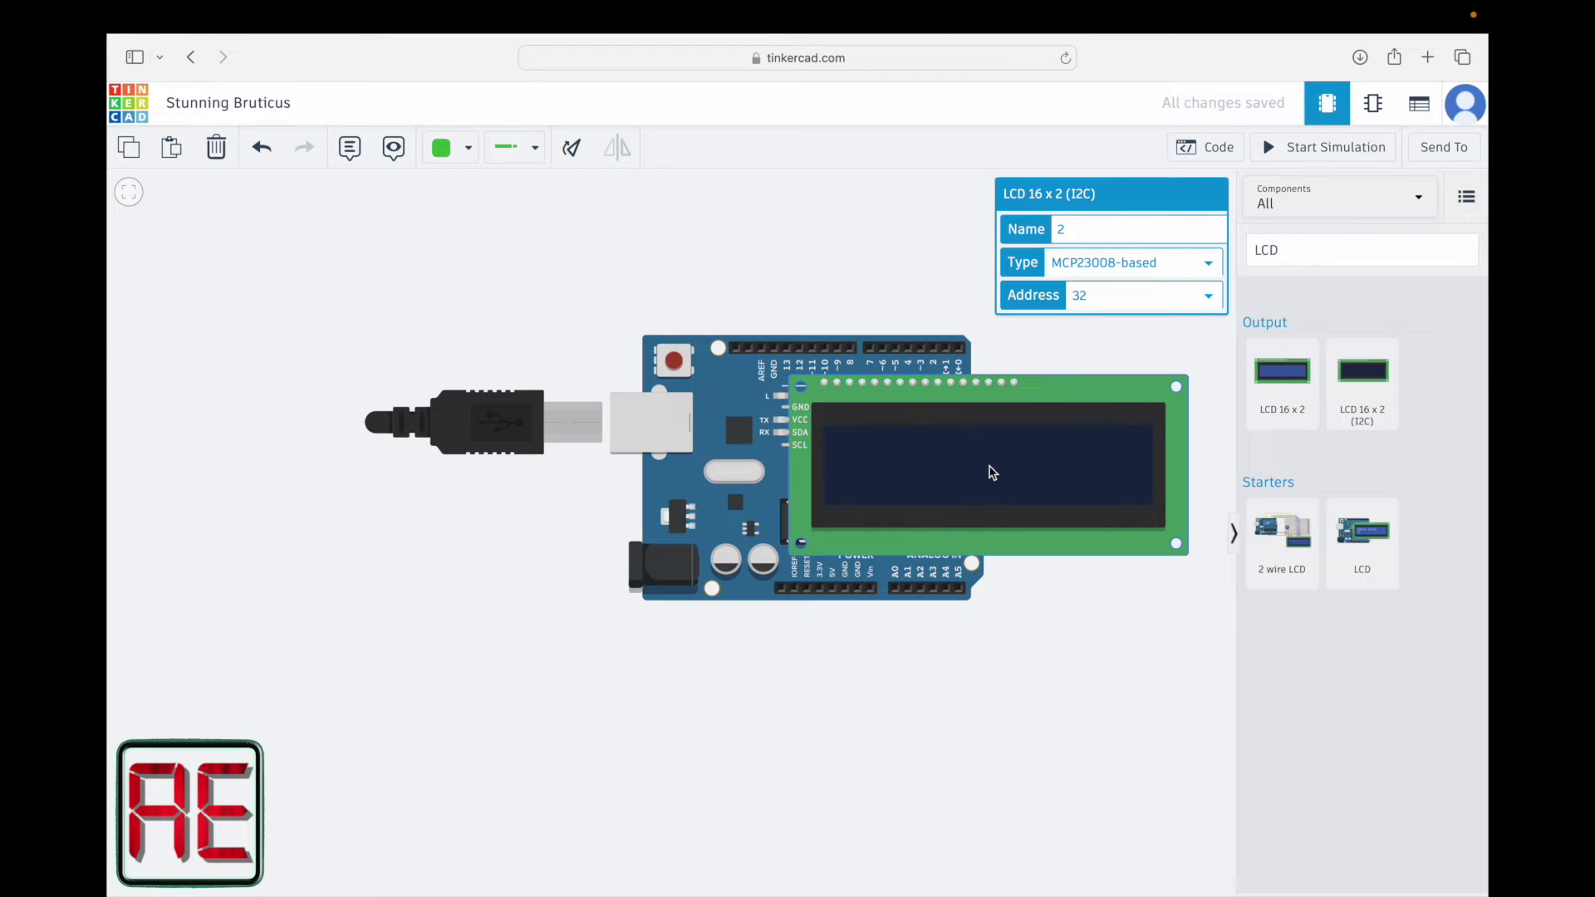
pyautogui.click(1174, 264)
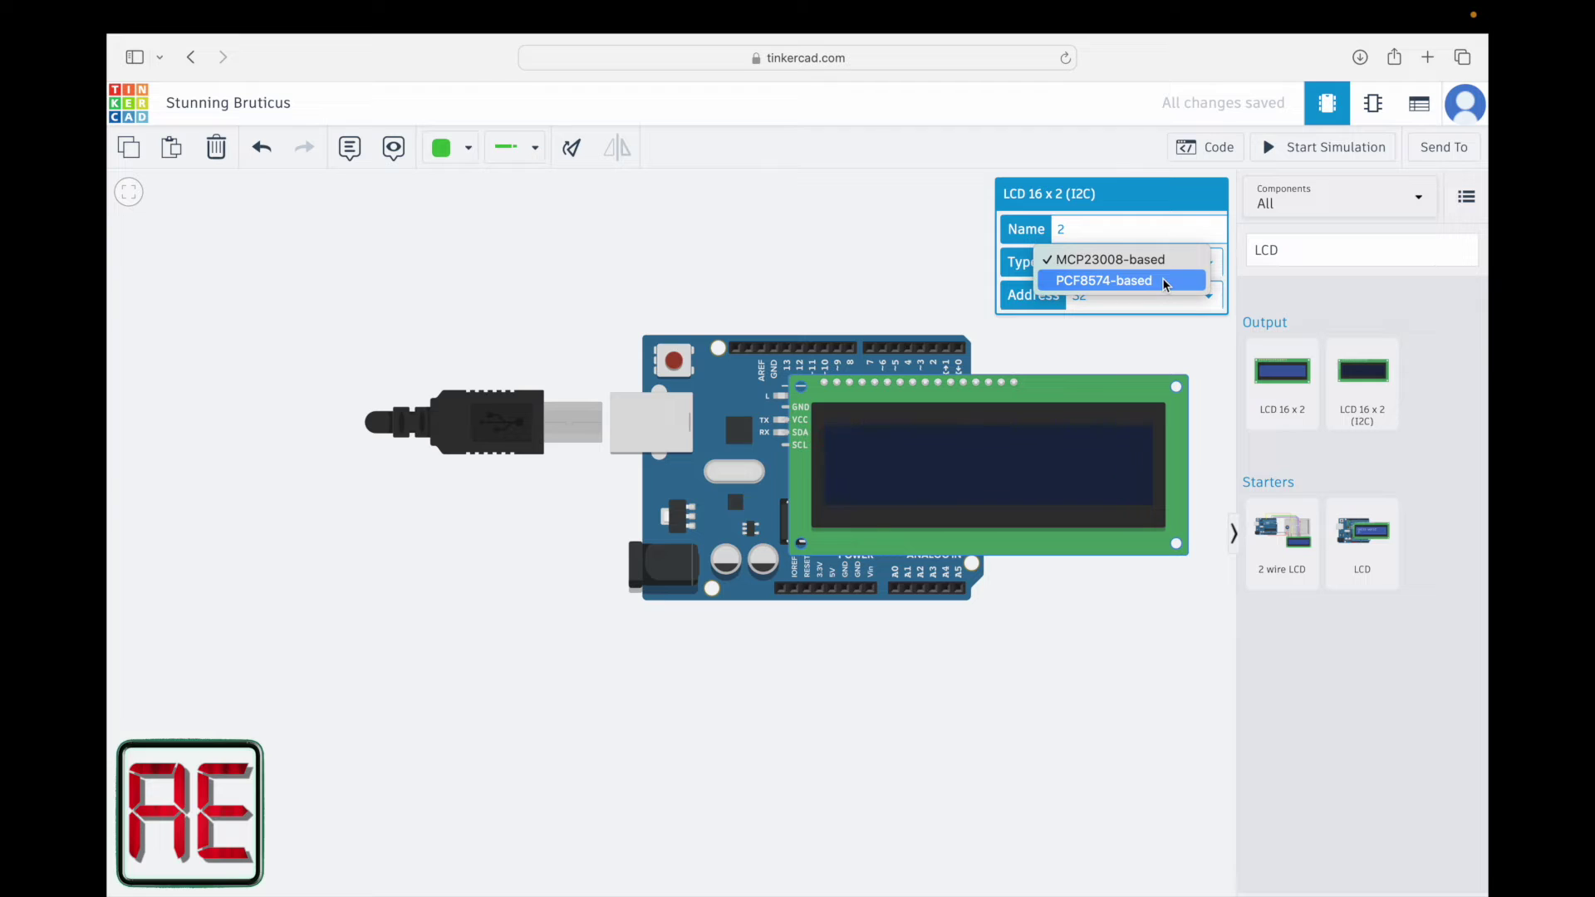
pyautogui.click(1165, 283)
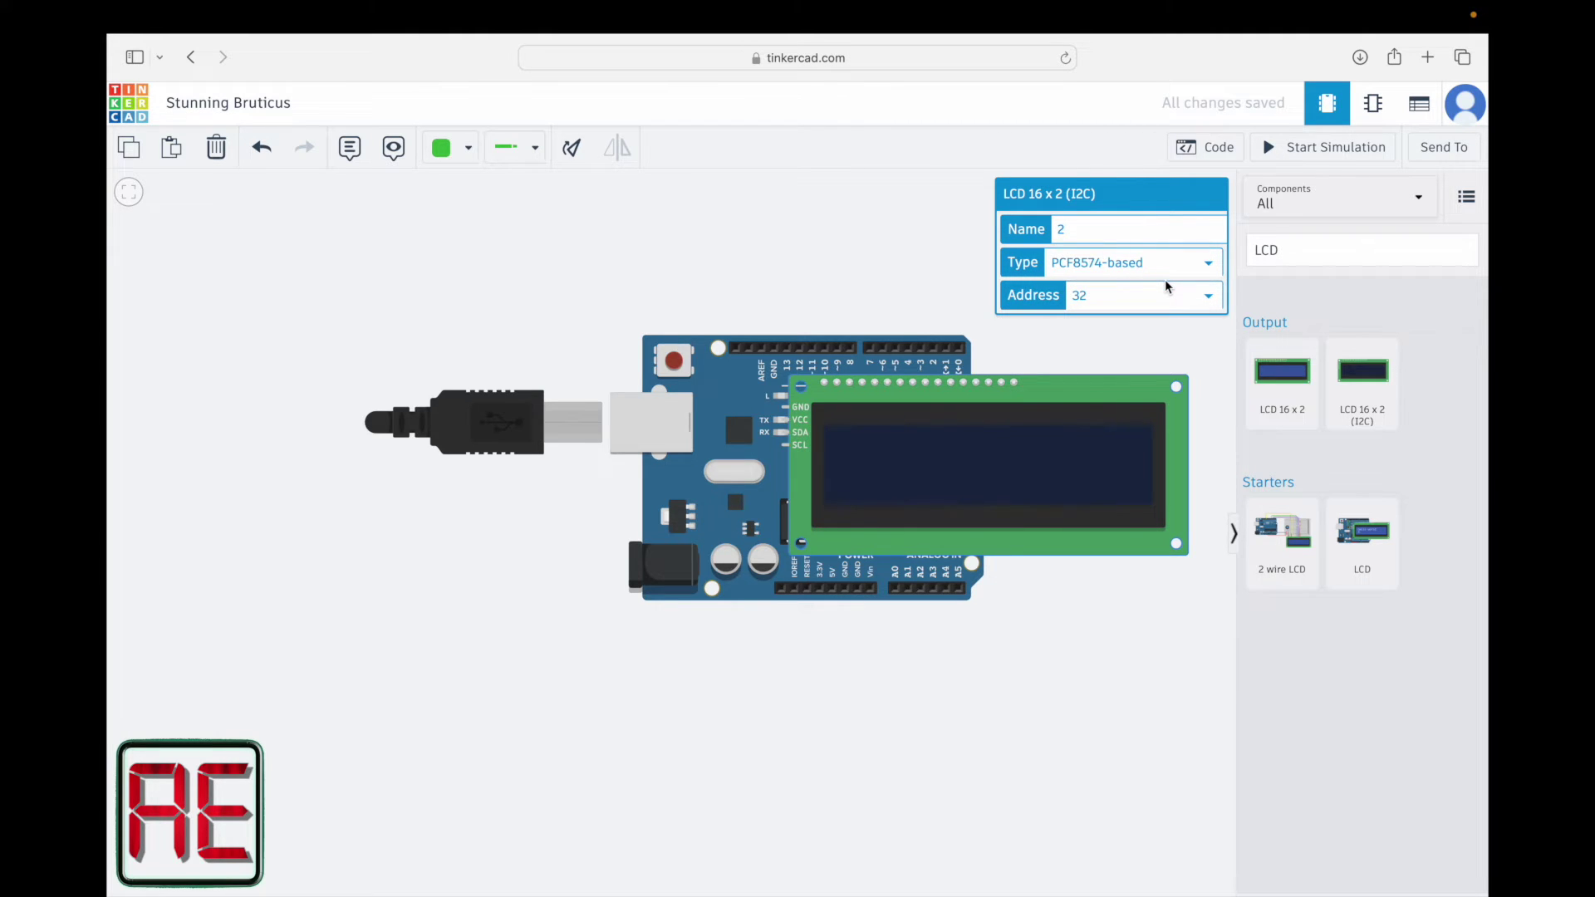
# Wire the LCD VCC to Arduino 5V in red and LCD GND to Arduino GND in black.
pyautogui.click(785, 421)
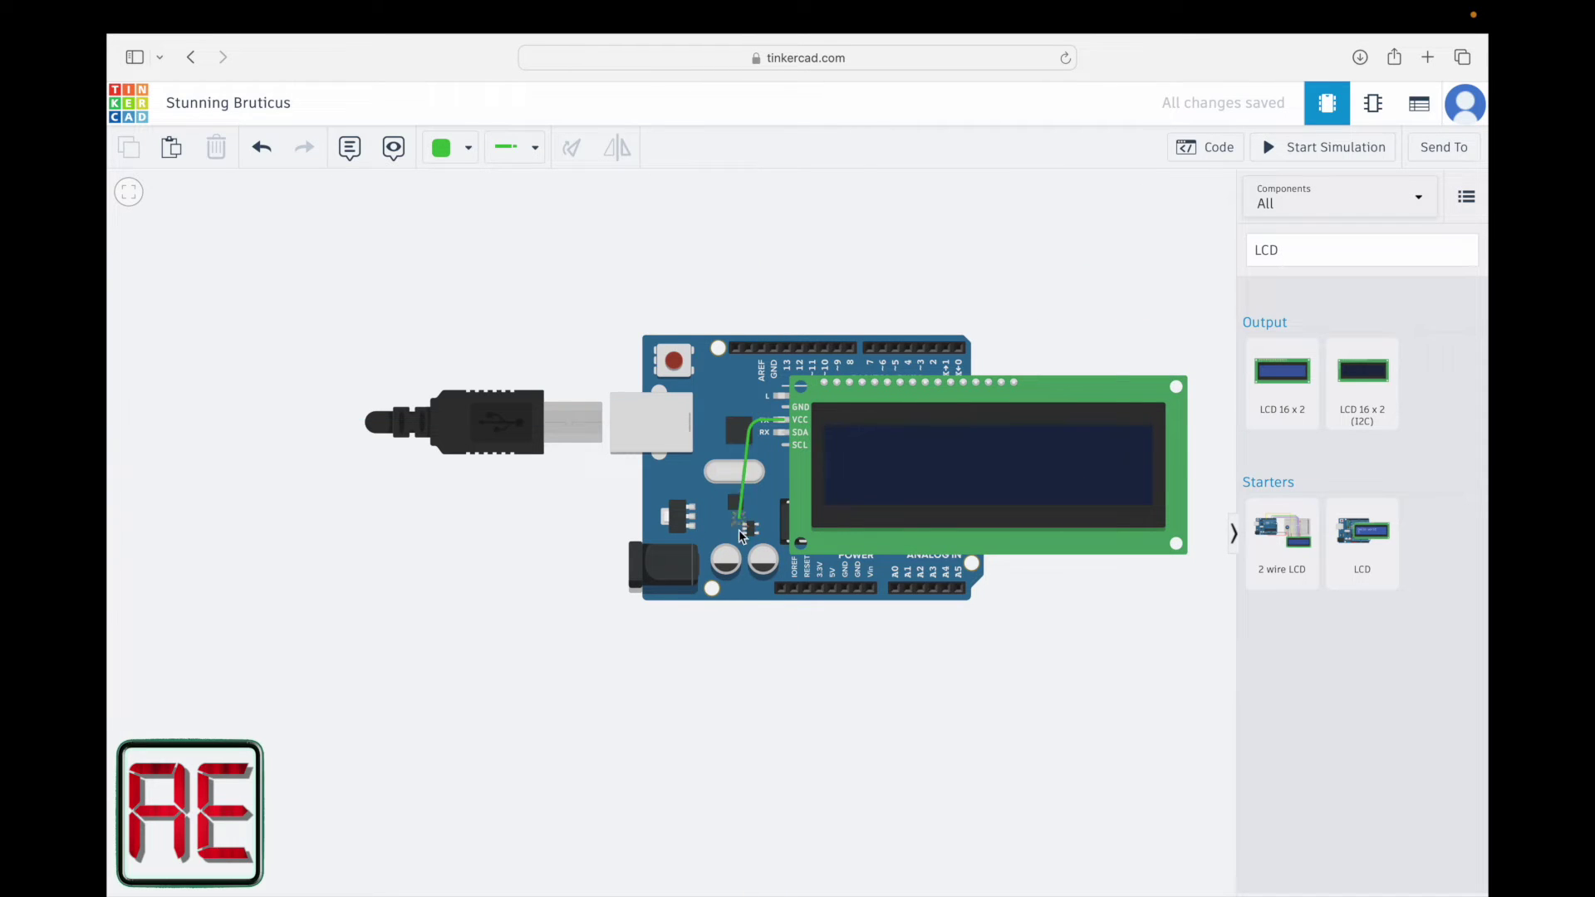
pyautogui.click(830, 611)
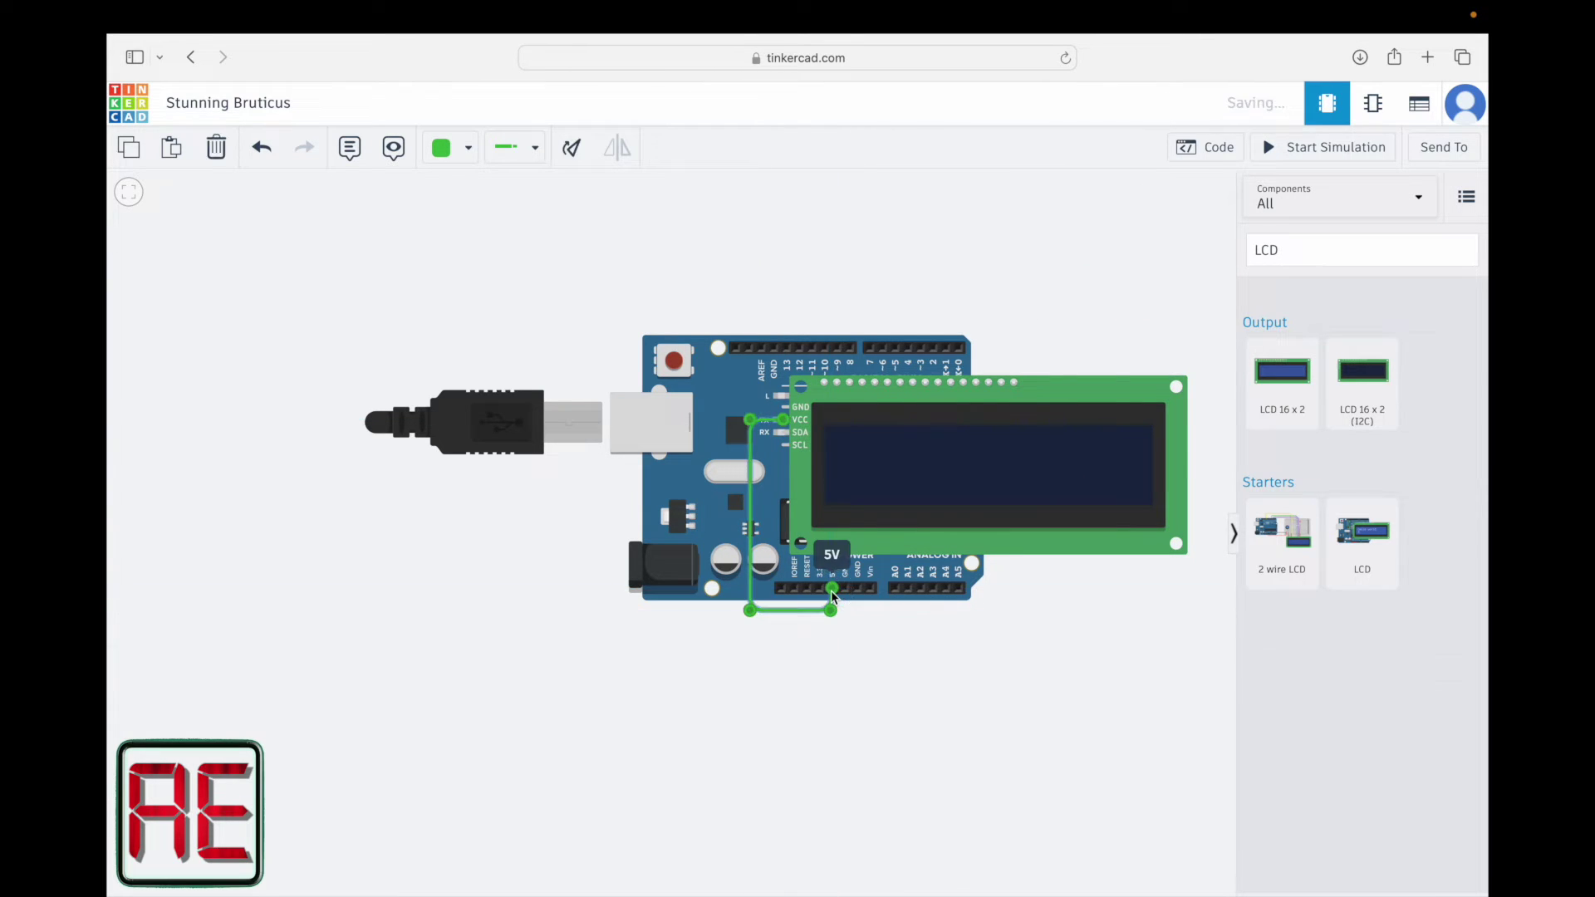
pyautogui.click(448, 148)
pyautogui.click(472, 239)
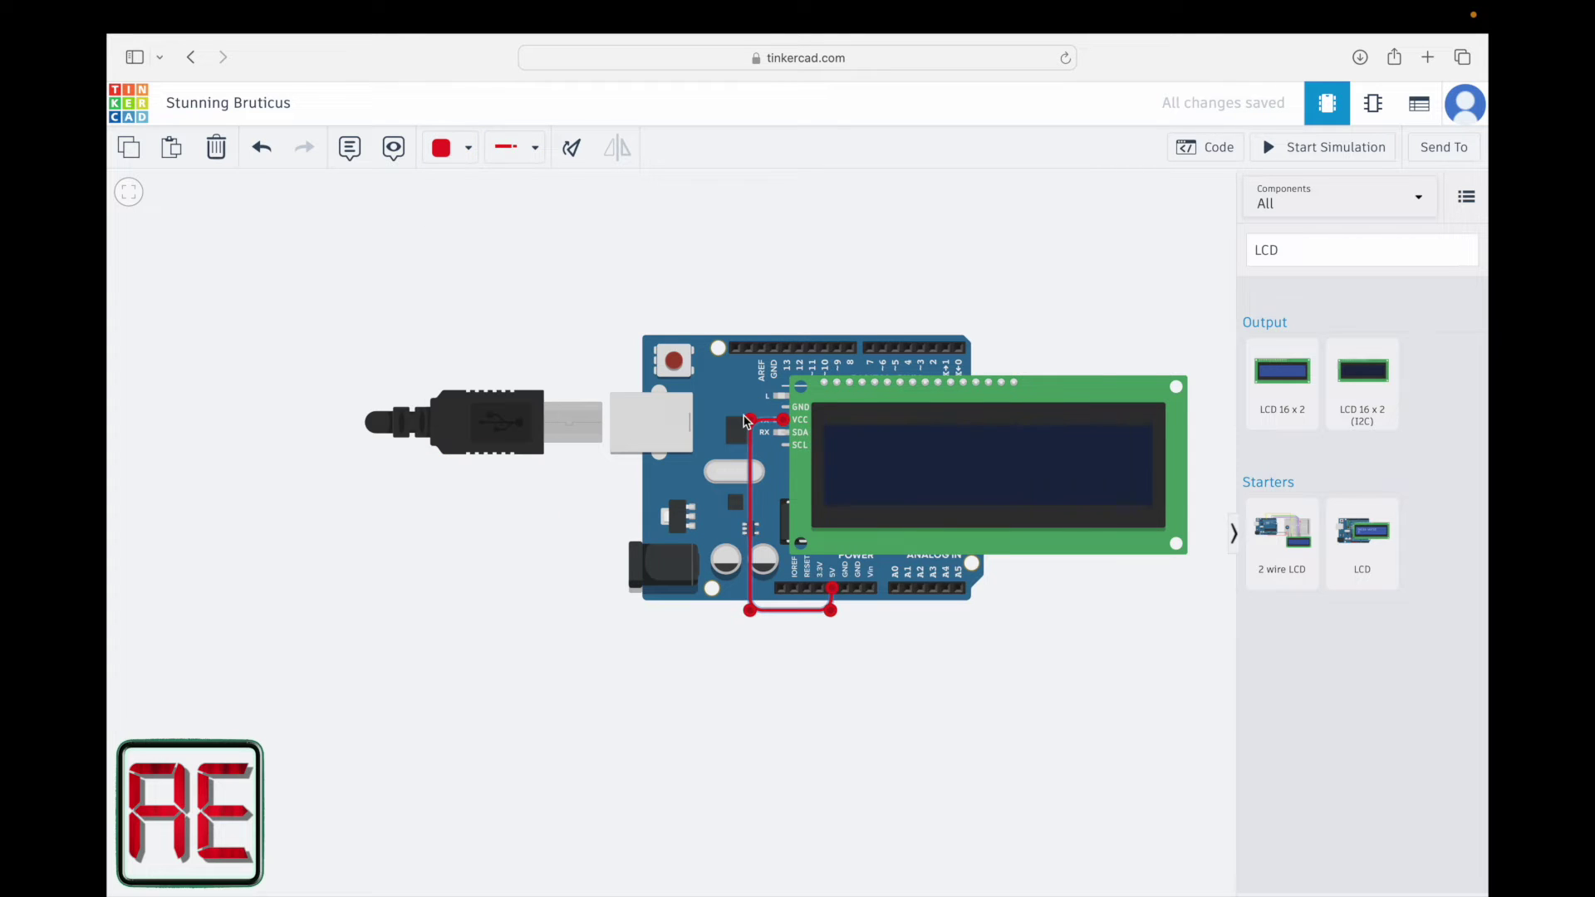
pyautogui.click(785, 413)
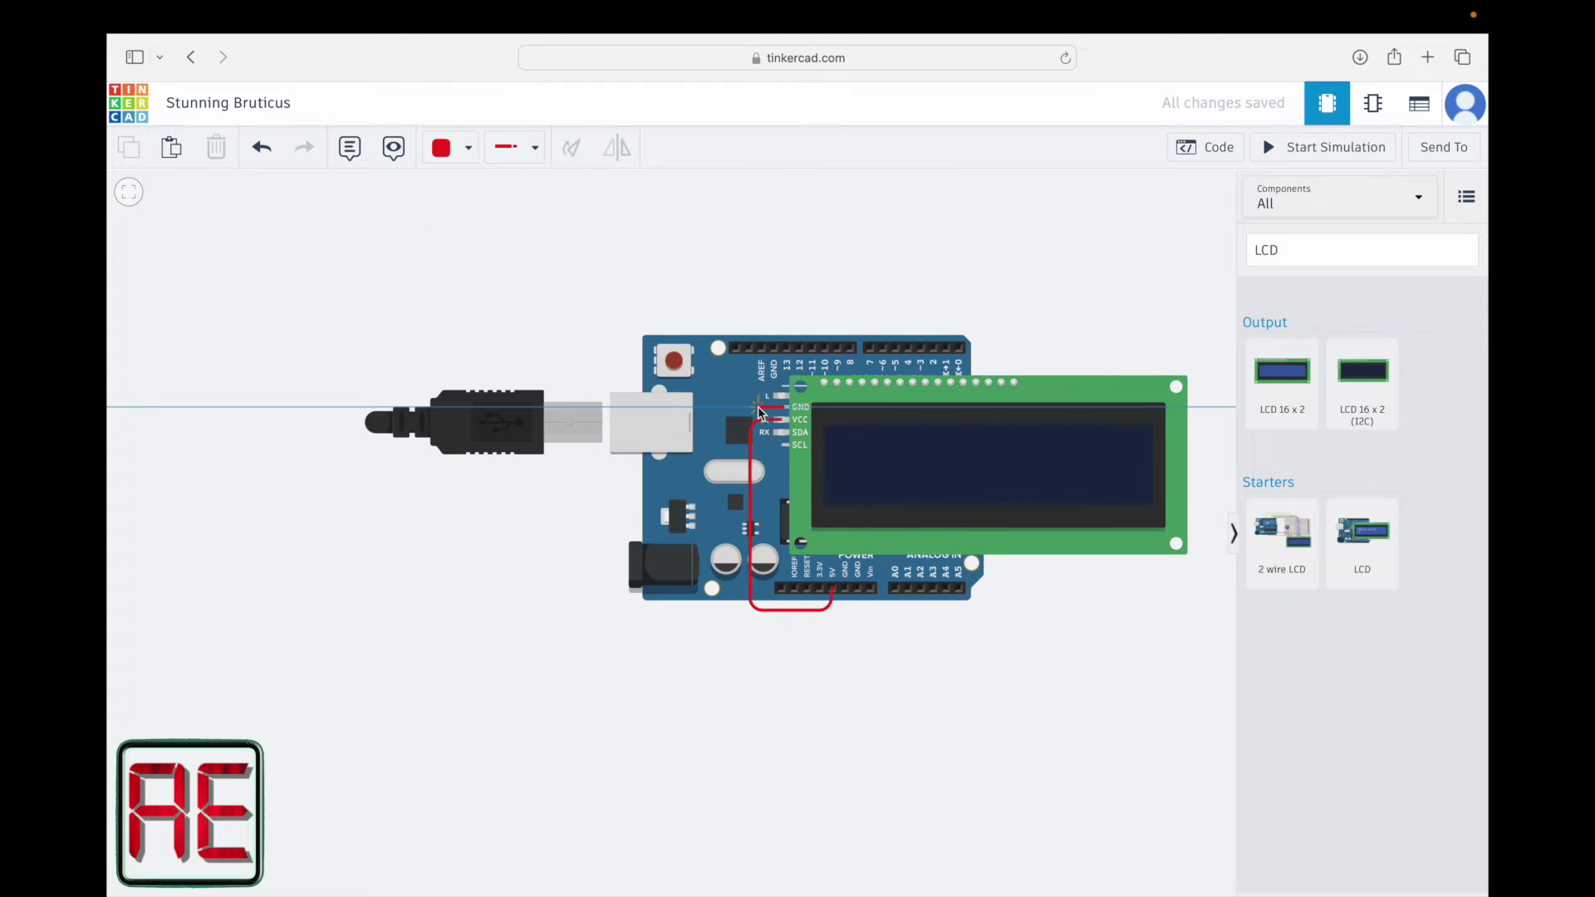
pyautogui.click(775, 348)
pyautogui.click(455, 147)
pyautogui.click(487, 206)
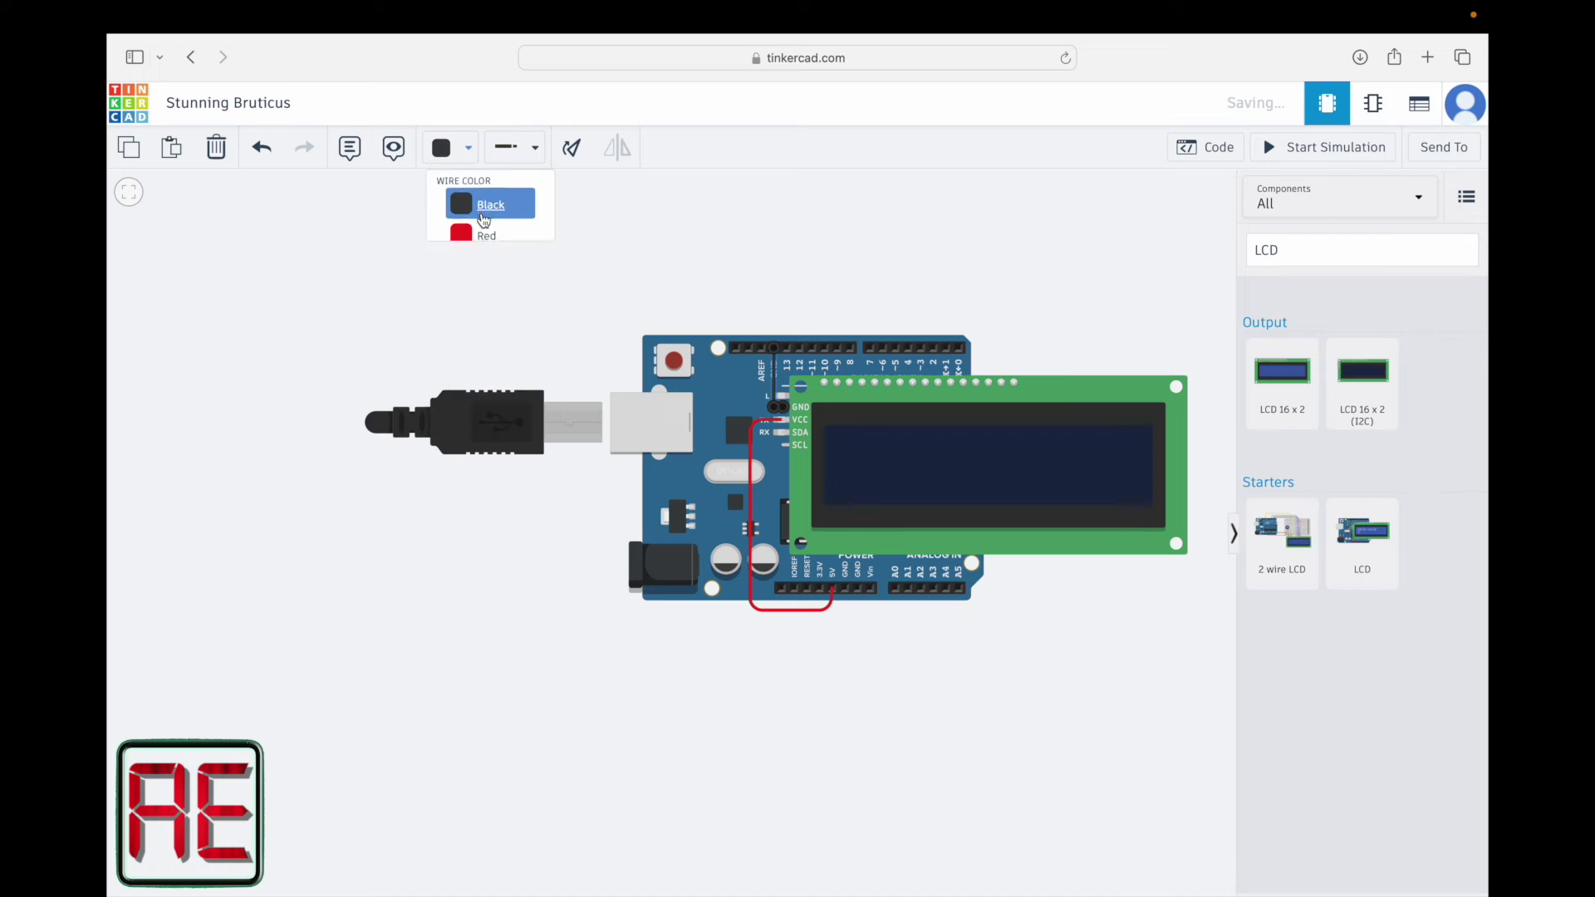
# Wire LCD SDA (green) and SCL to the Arduino header pins, then zoom to fit.
pyautogui.click(785, 432)
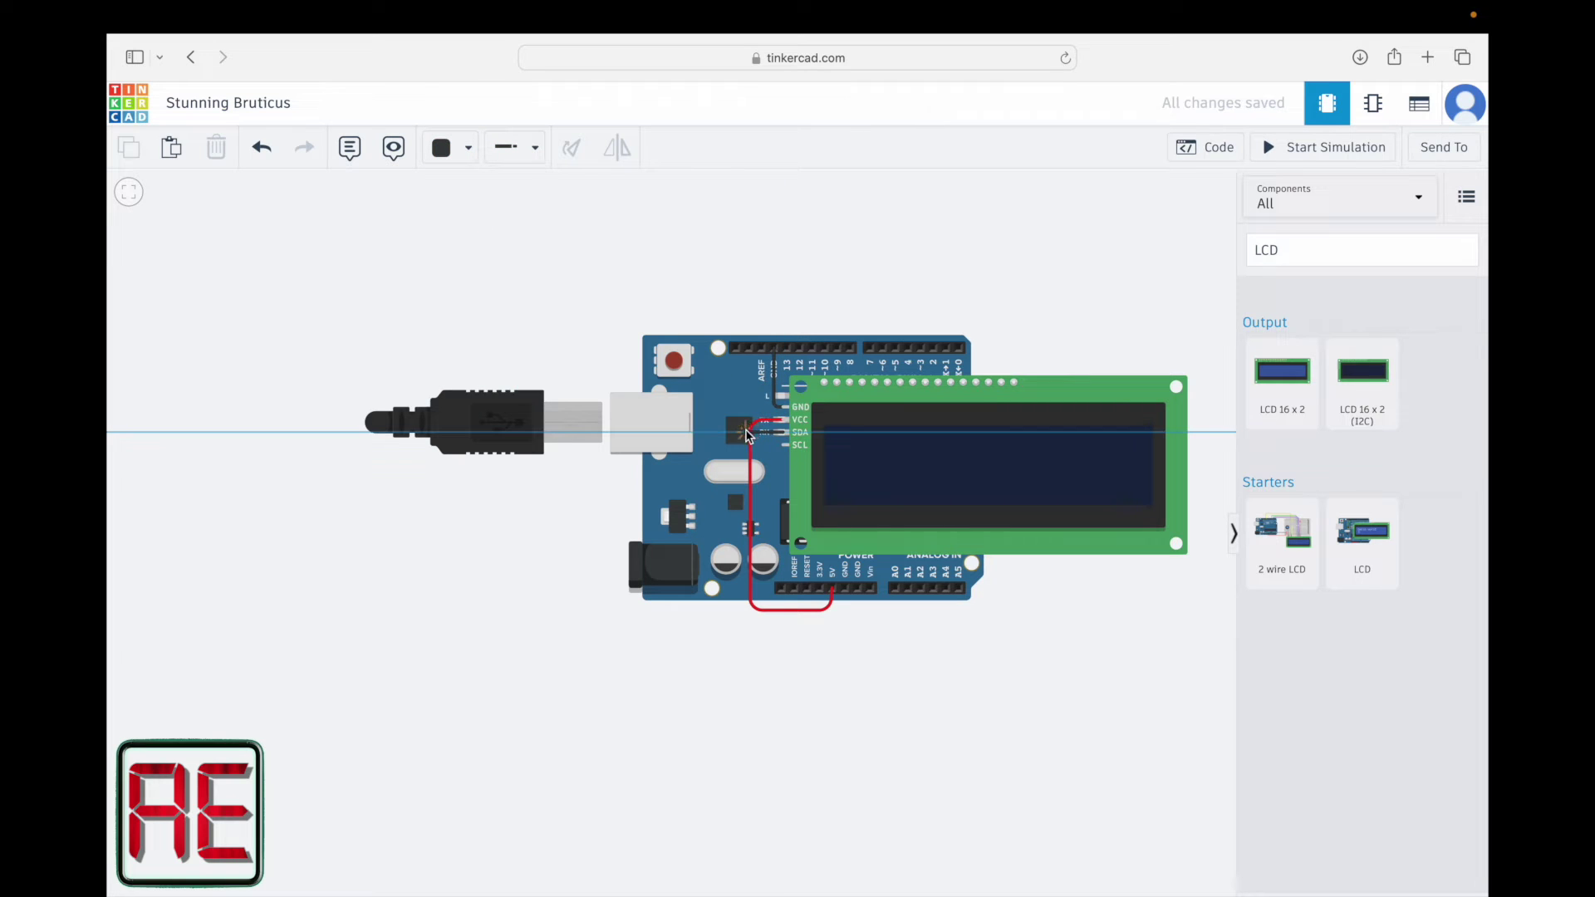
pyautogui.click(748, 348)
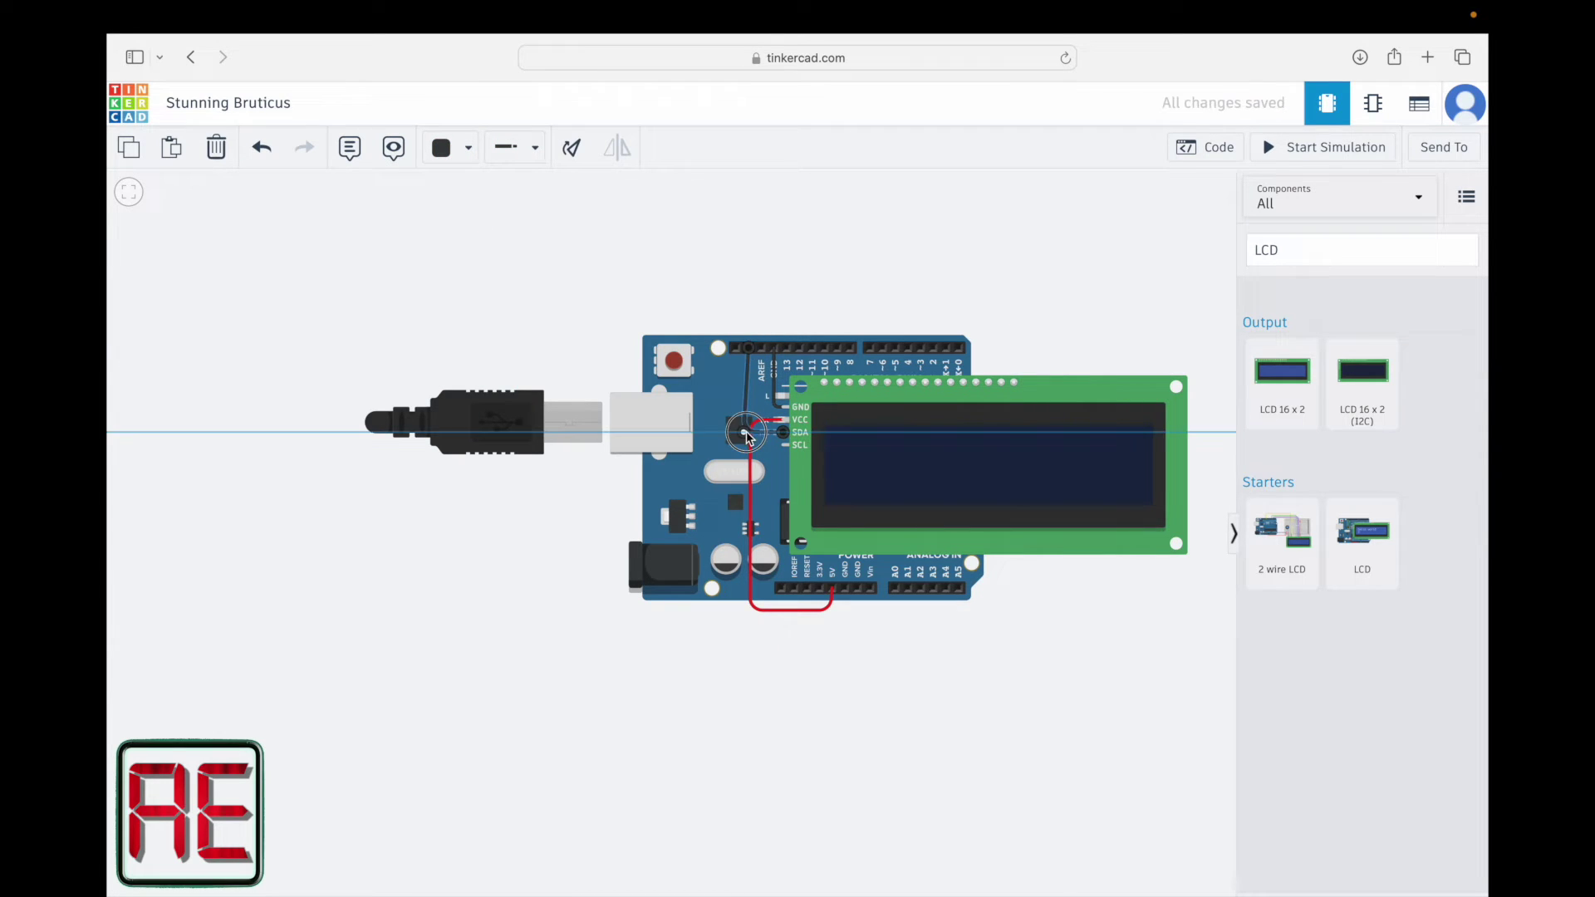
pyautogui.click(455, 148)
pyautogui.click(488, 331)
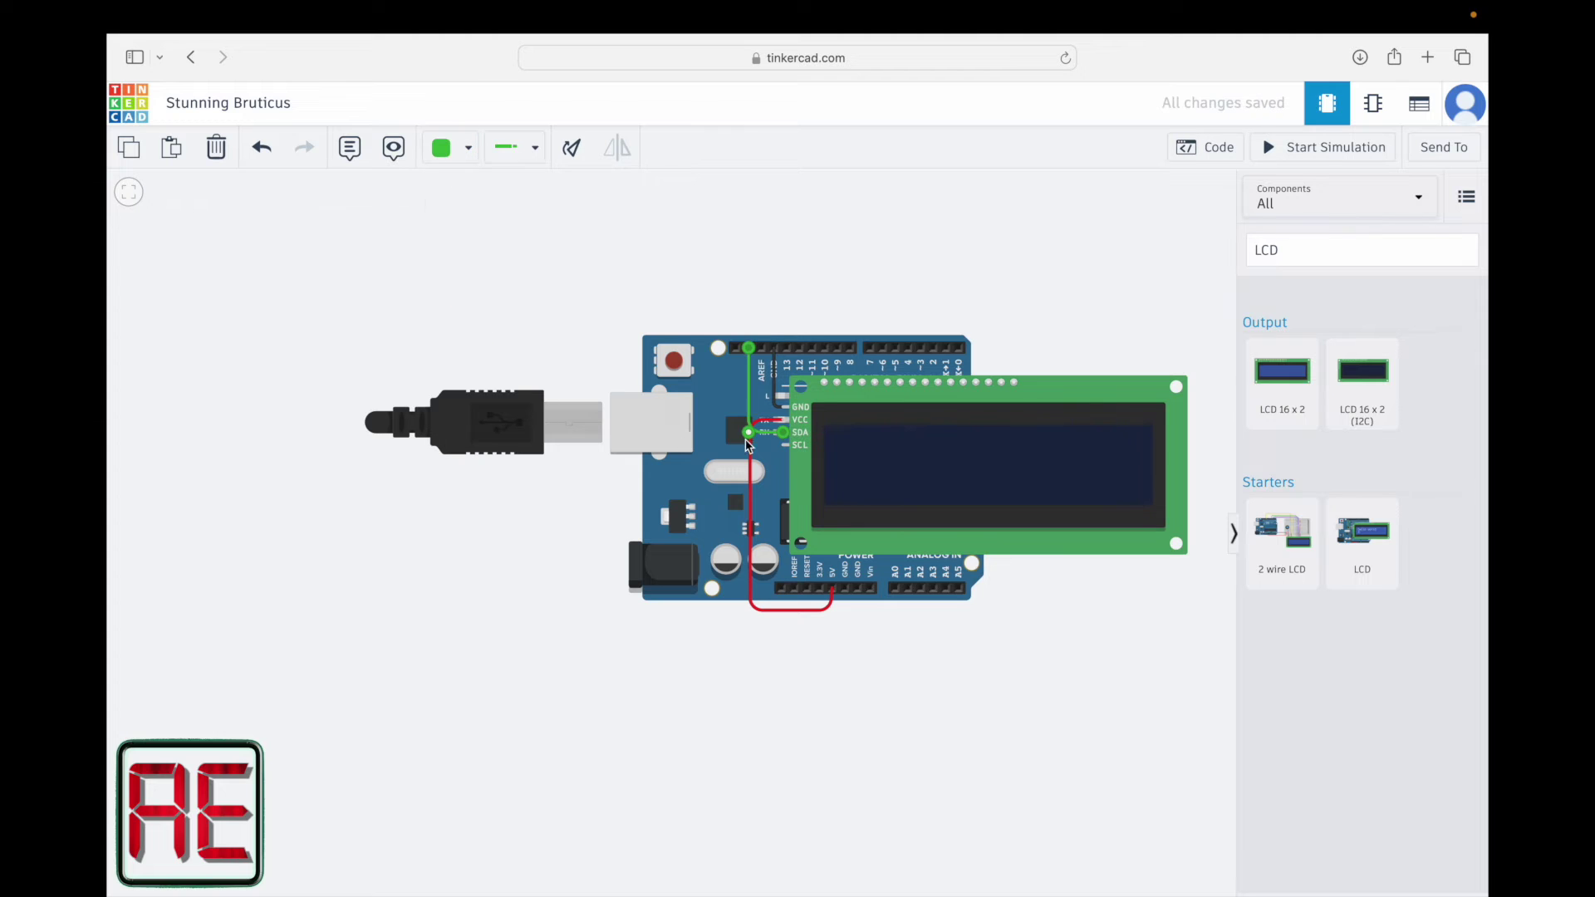
pyautogui.click(784, 445)
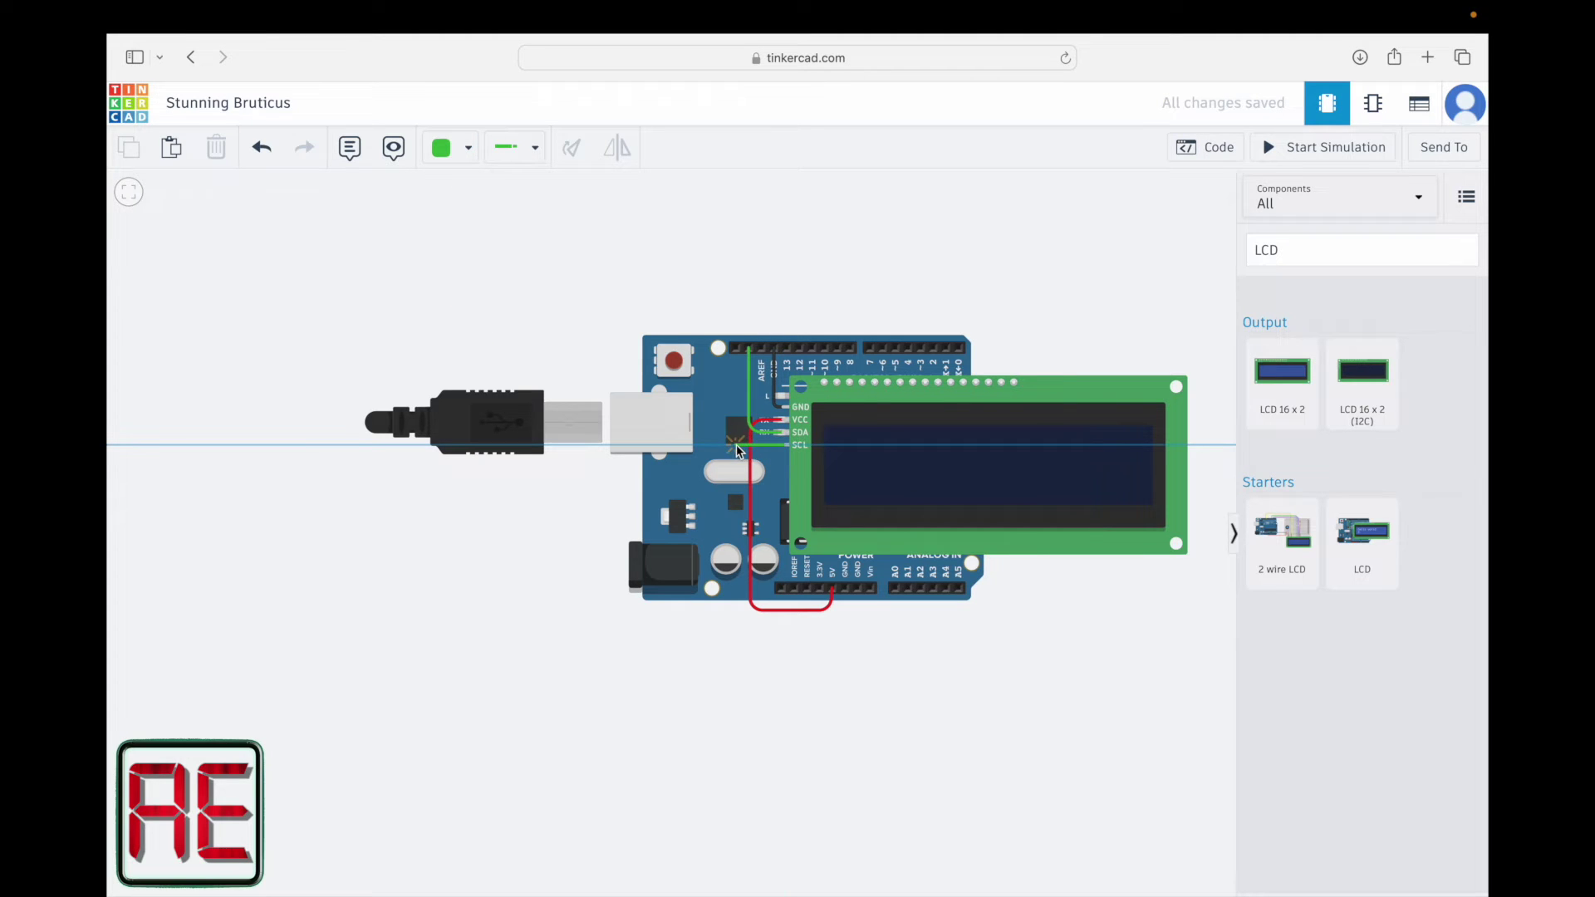
pyautogui.click(735, 446)
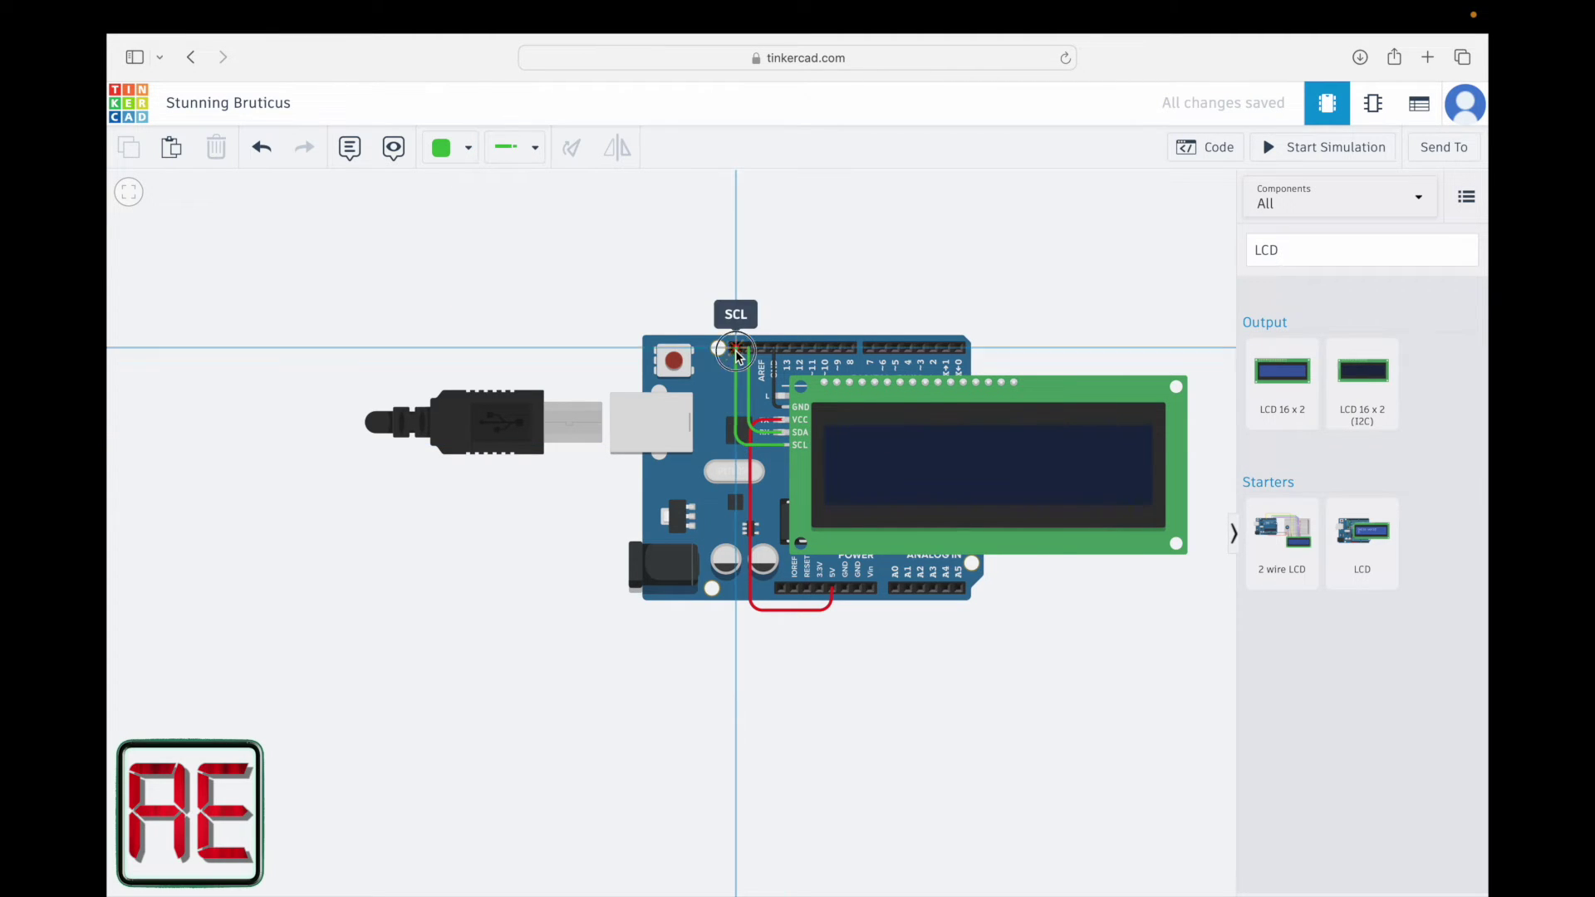
pyautogui.click(735, 348)
pyautogui.click(804, 310)
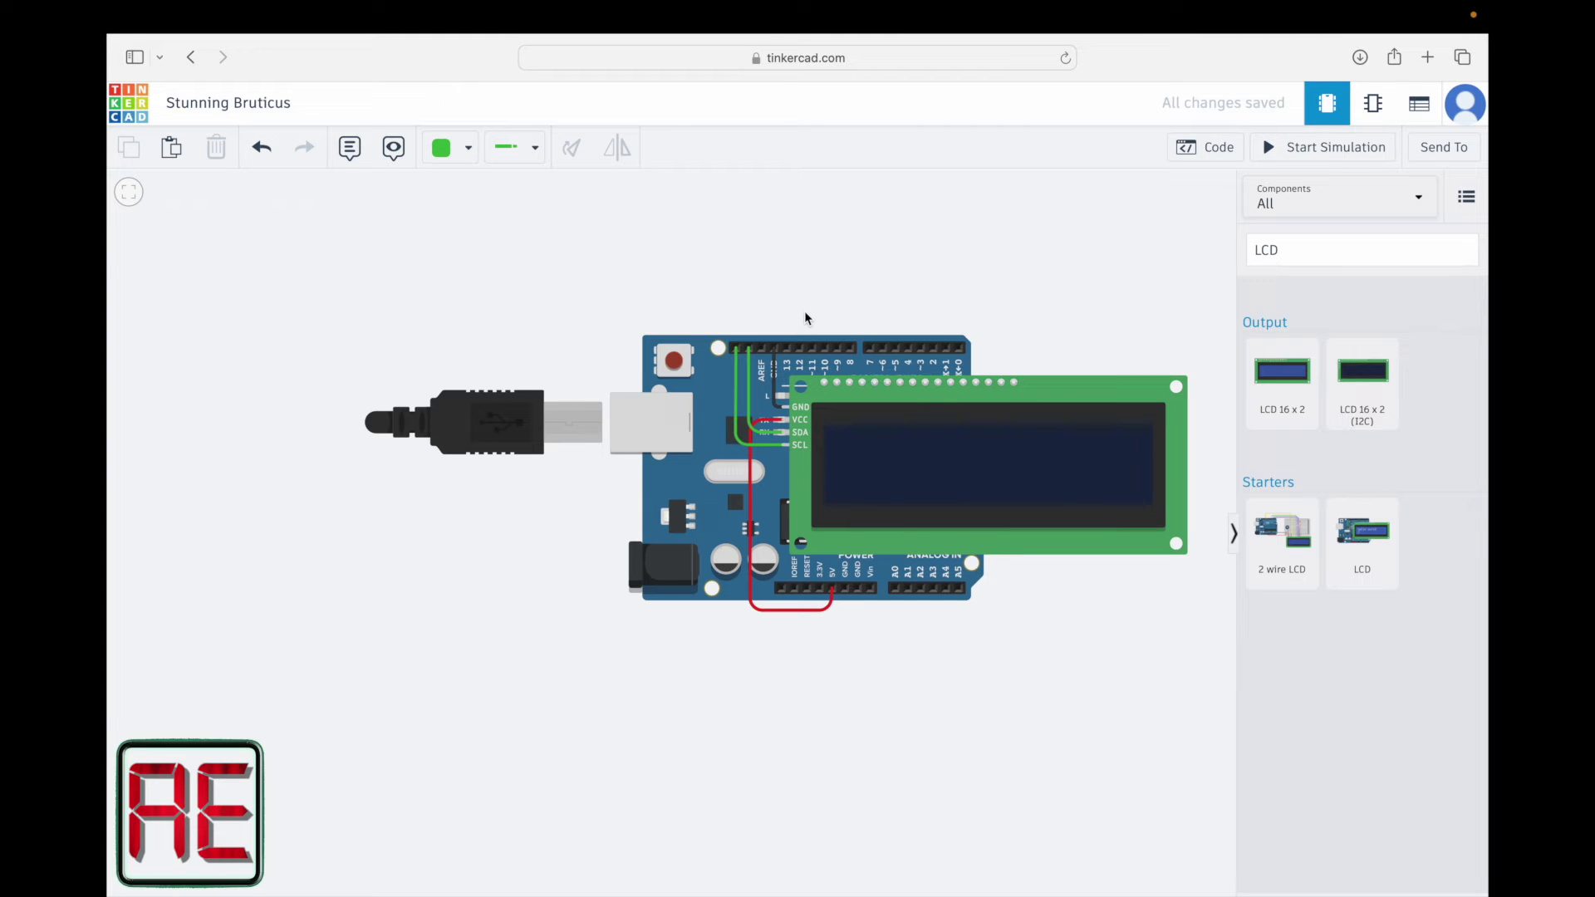
pyautogui.click(129, 192)
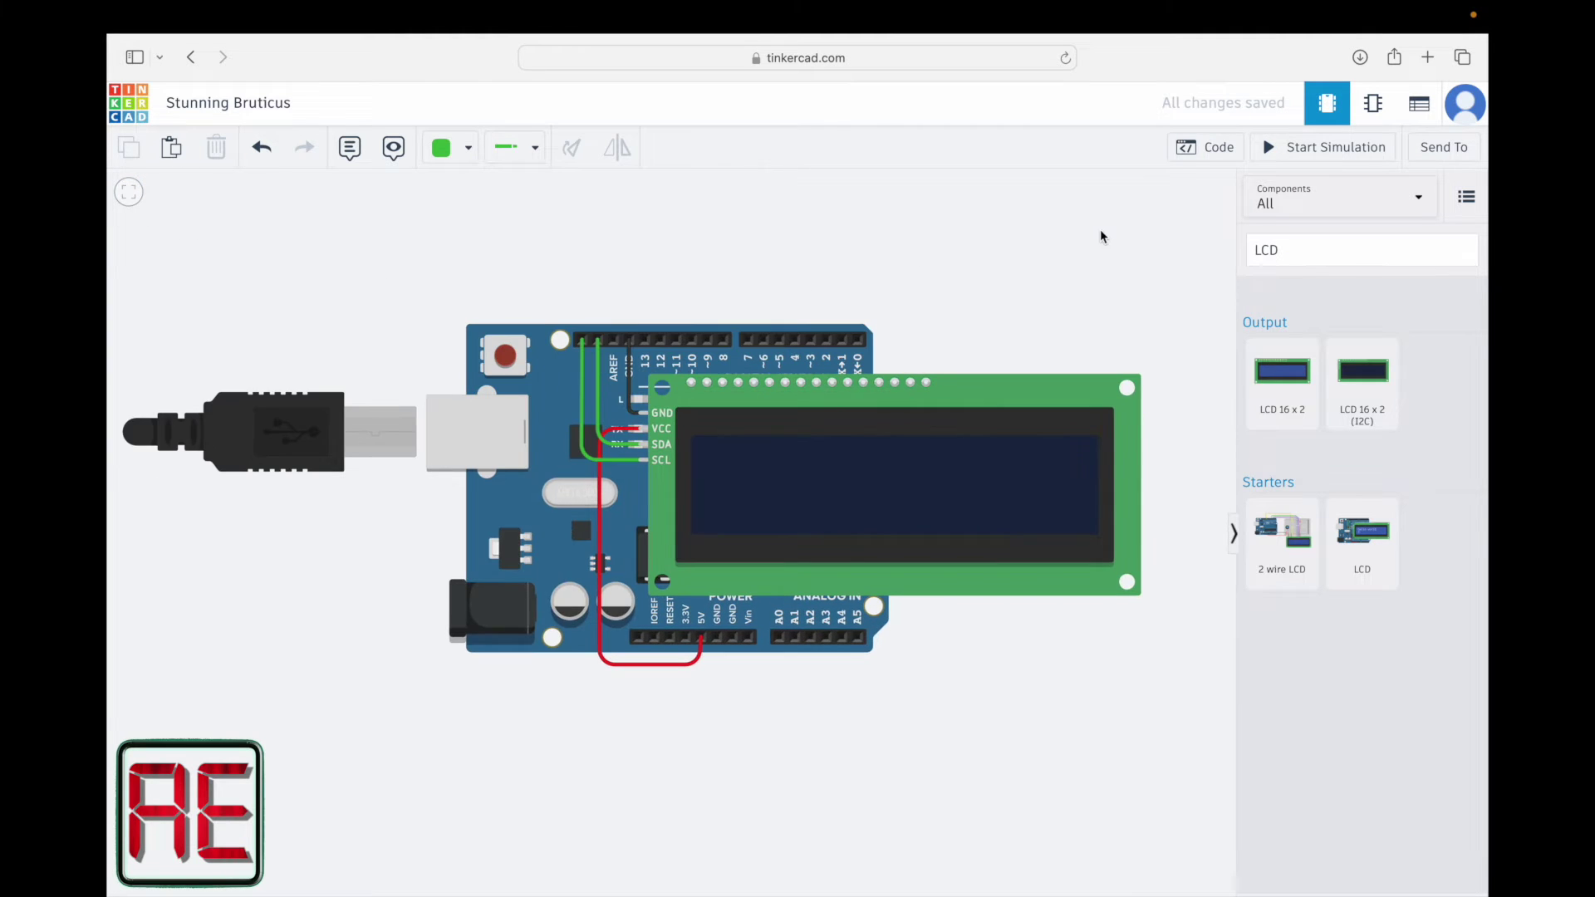
# In the Arduino code, include the Wire and LiquidCrystal I2C libraries from the Libraries list.
pyautogui.click(1203, 150)
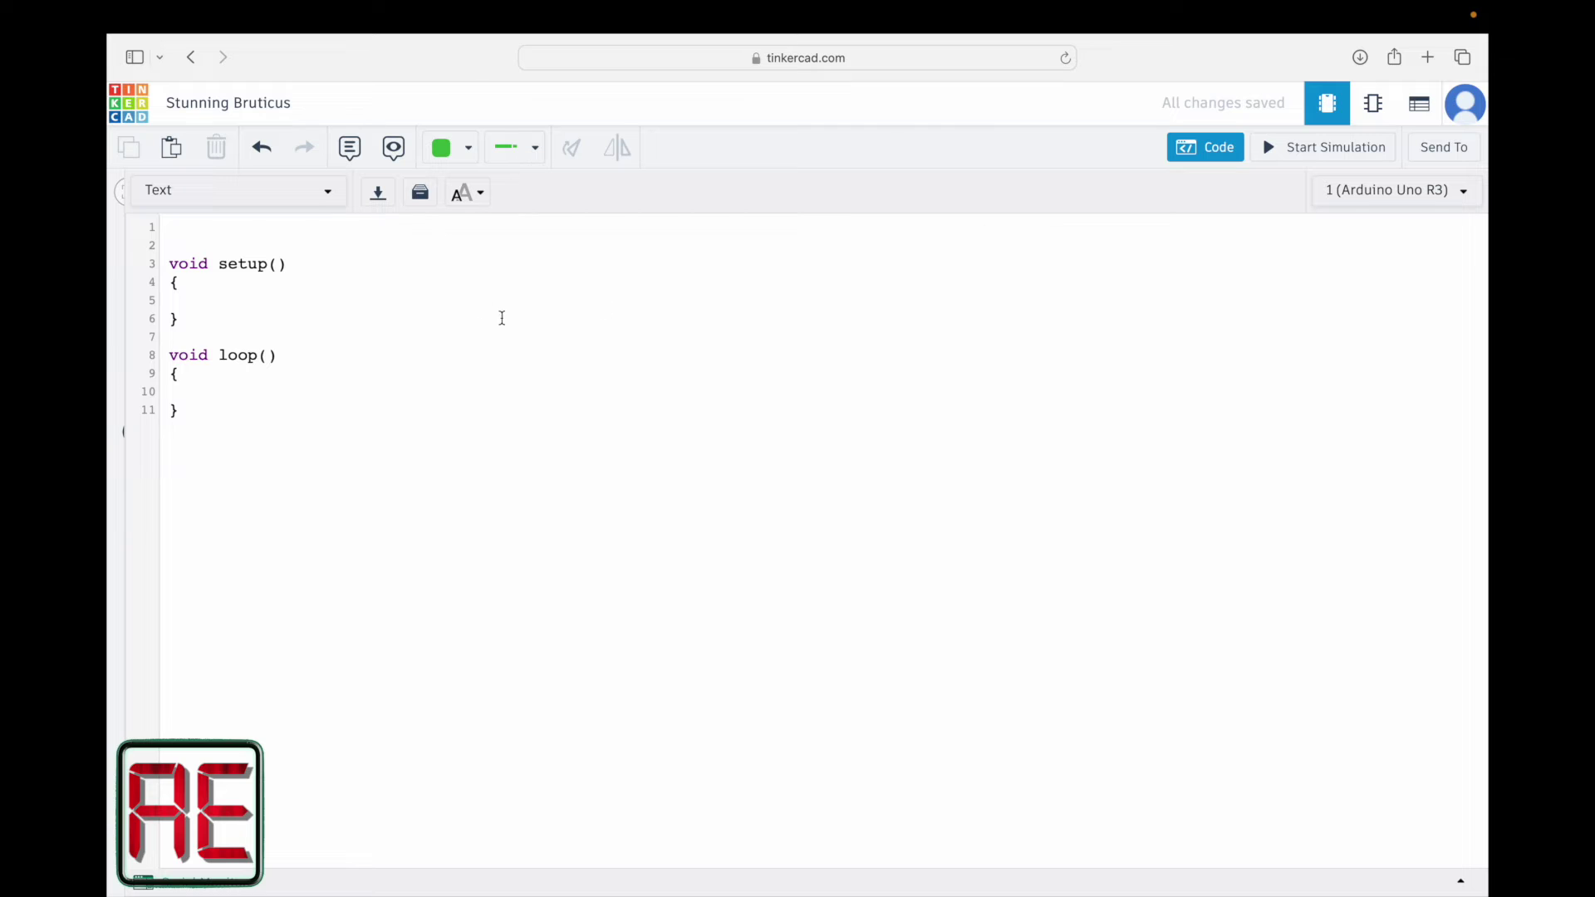
pyautogui.click(420, 200)
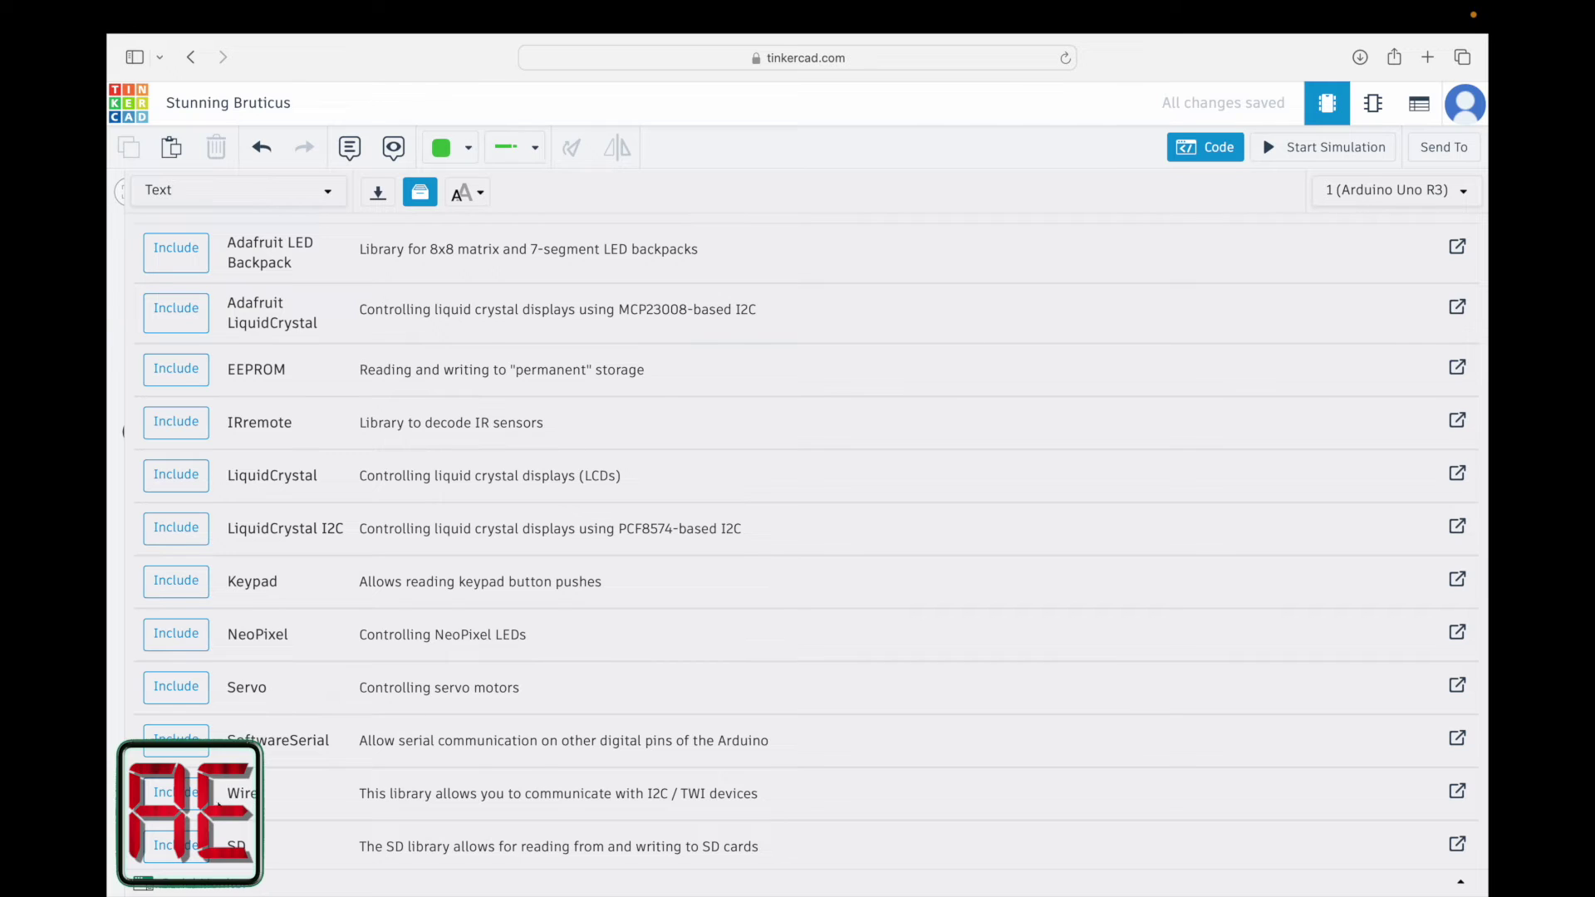
pyautogui.click(187, 804)
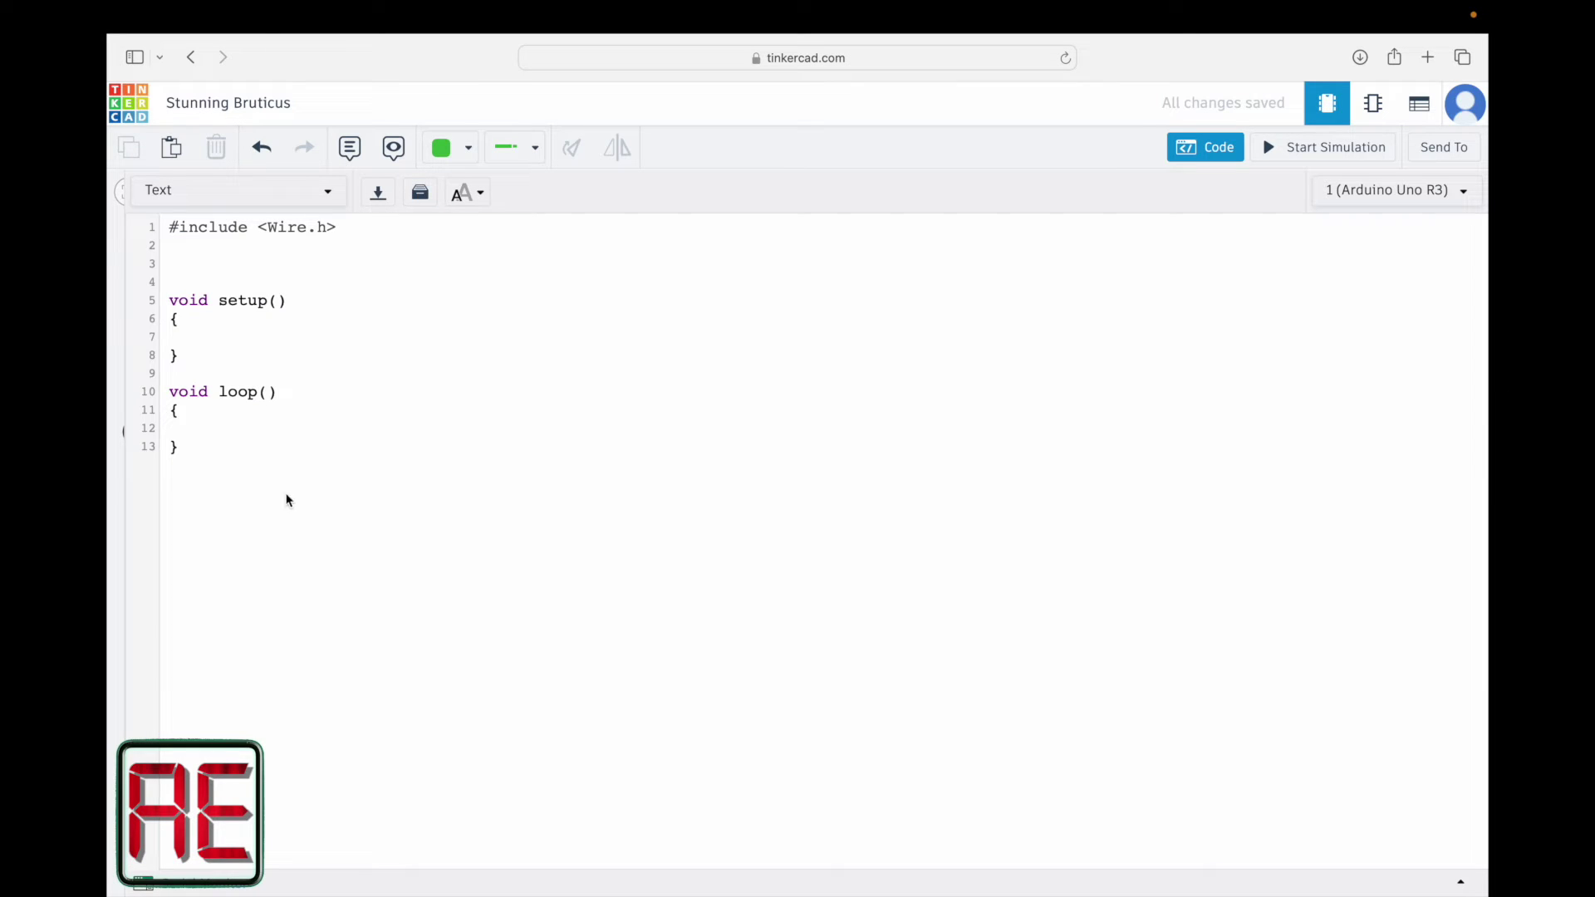
pyautogui.click(420, 193)
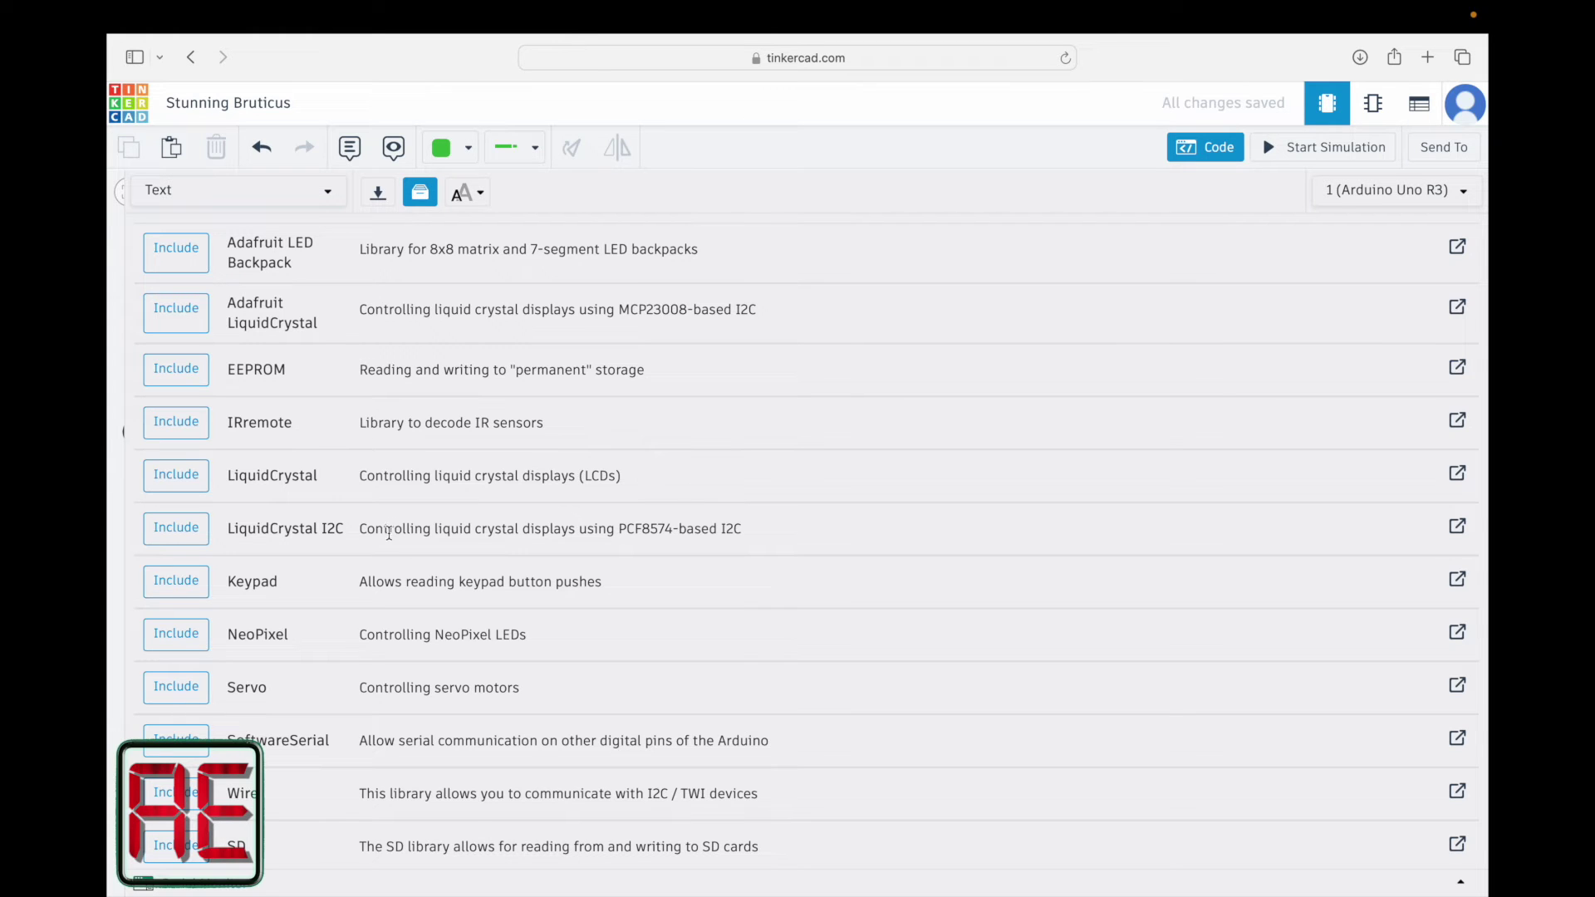
pyautogui.moveTo(619, 528); pyautogui.dragTo(679, 529)
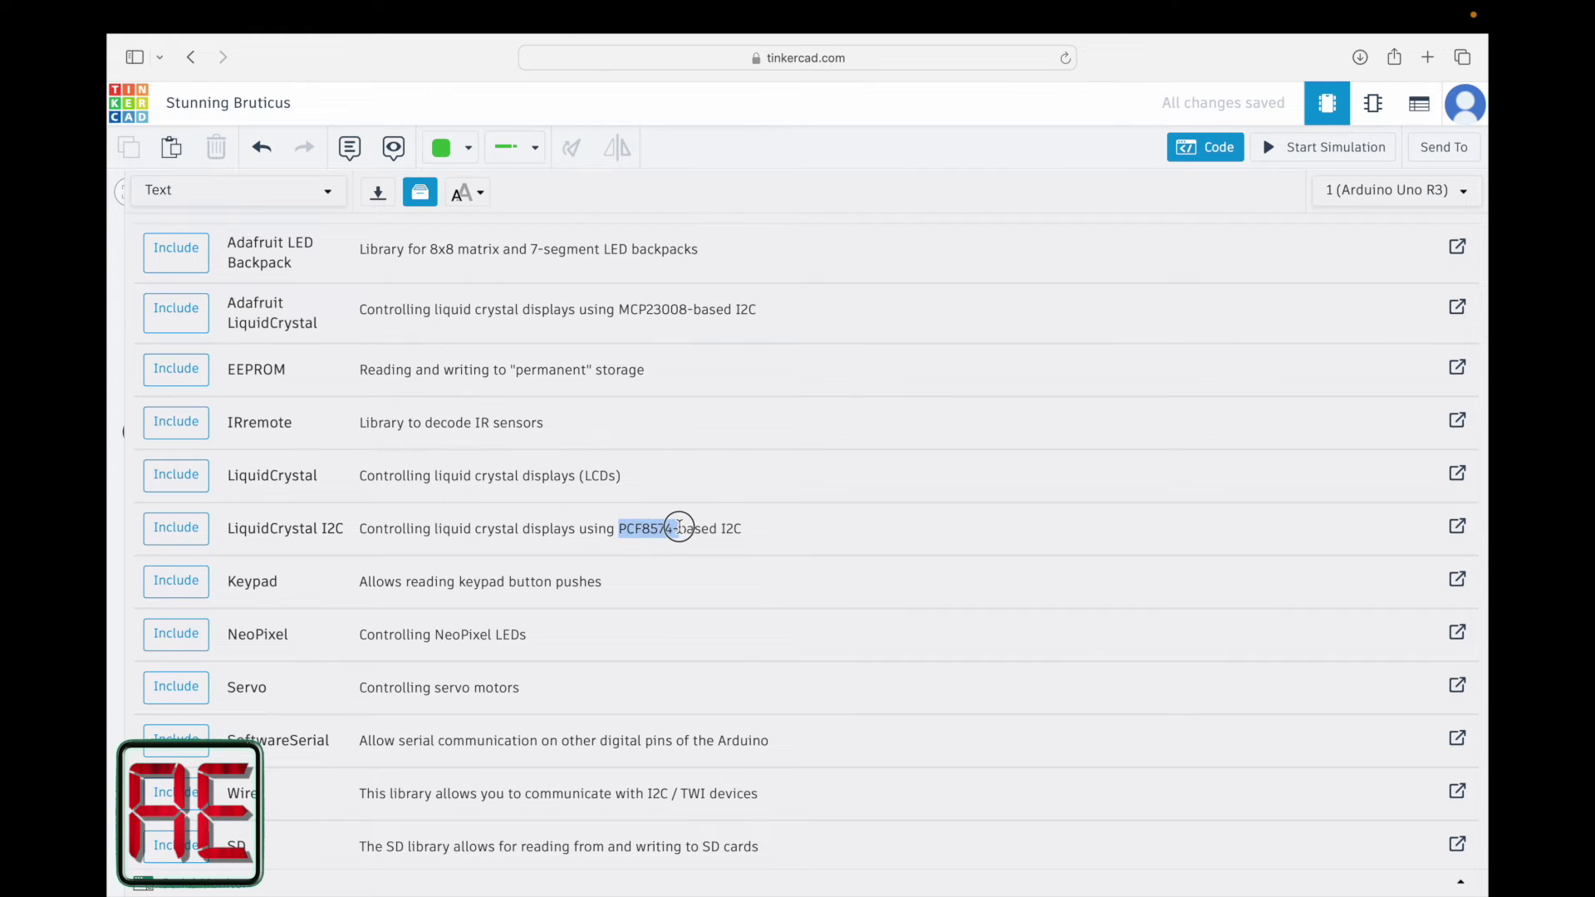
pyautogui.click(166, 538)
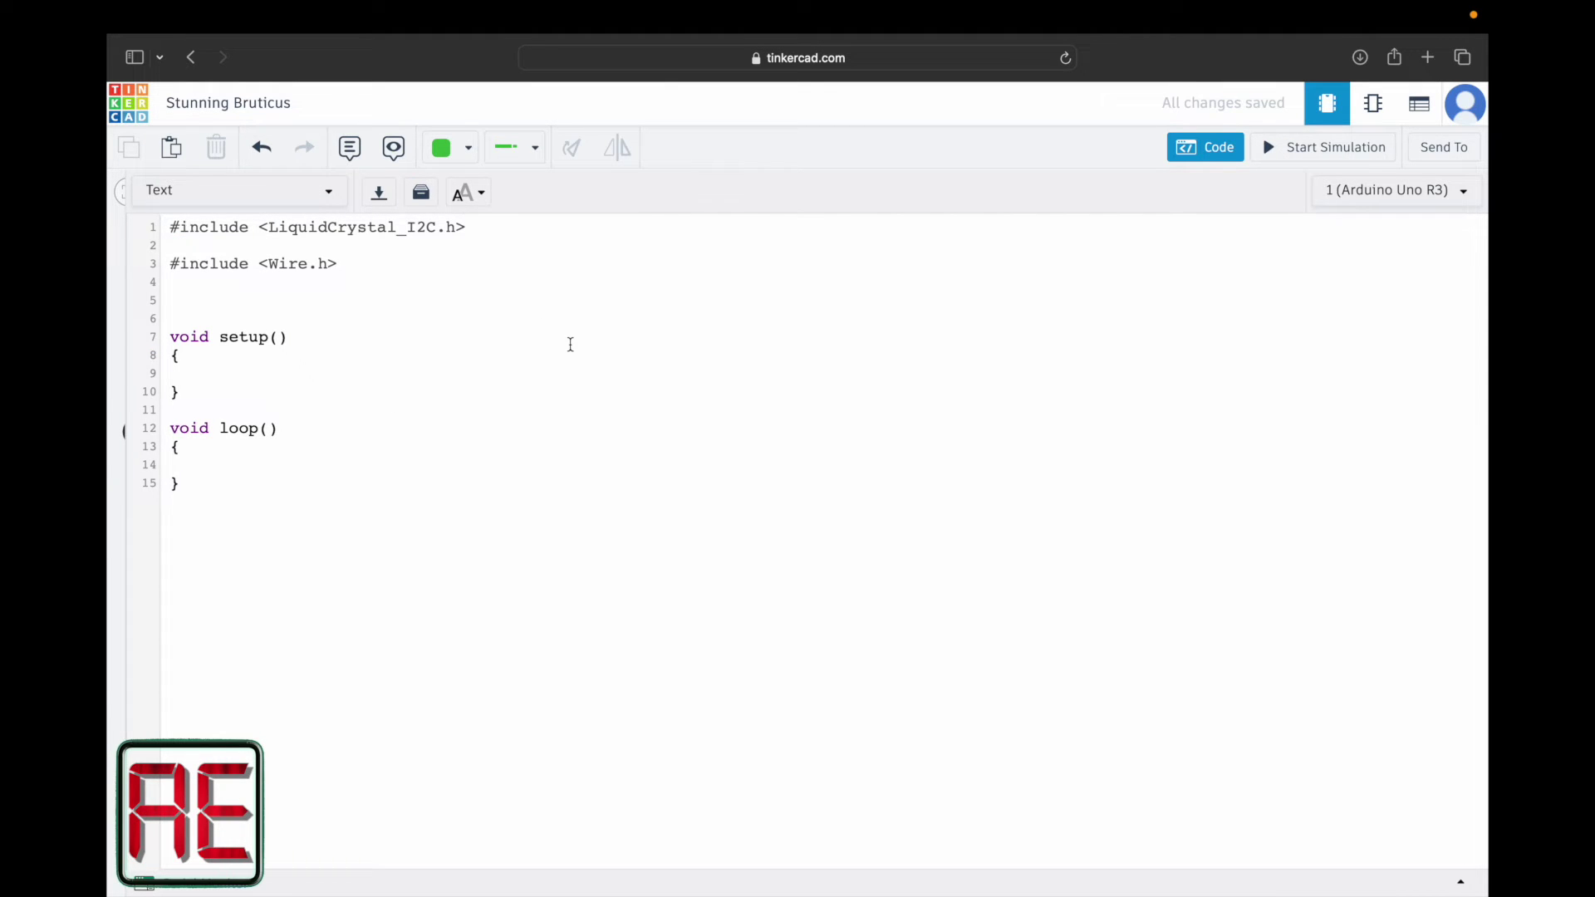
# Add the declaration LiquidCrystal_I2C lcd(0x27, 16, 2); below the includes.
pyautogui.write('Liquid')
pyautogui.write('Crystal_')
pyautogui.write('I2C l')
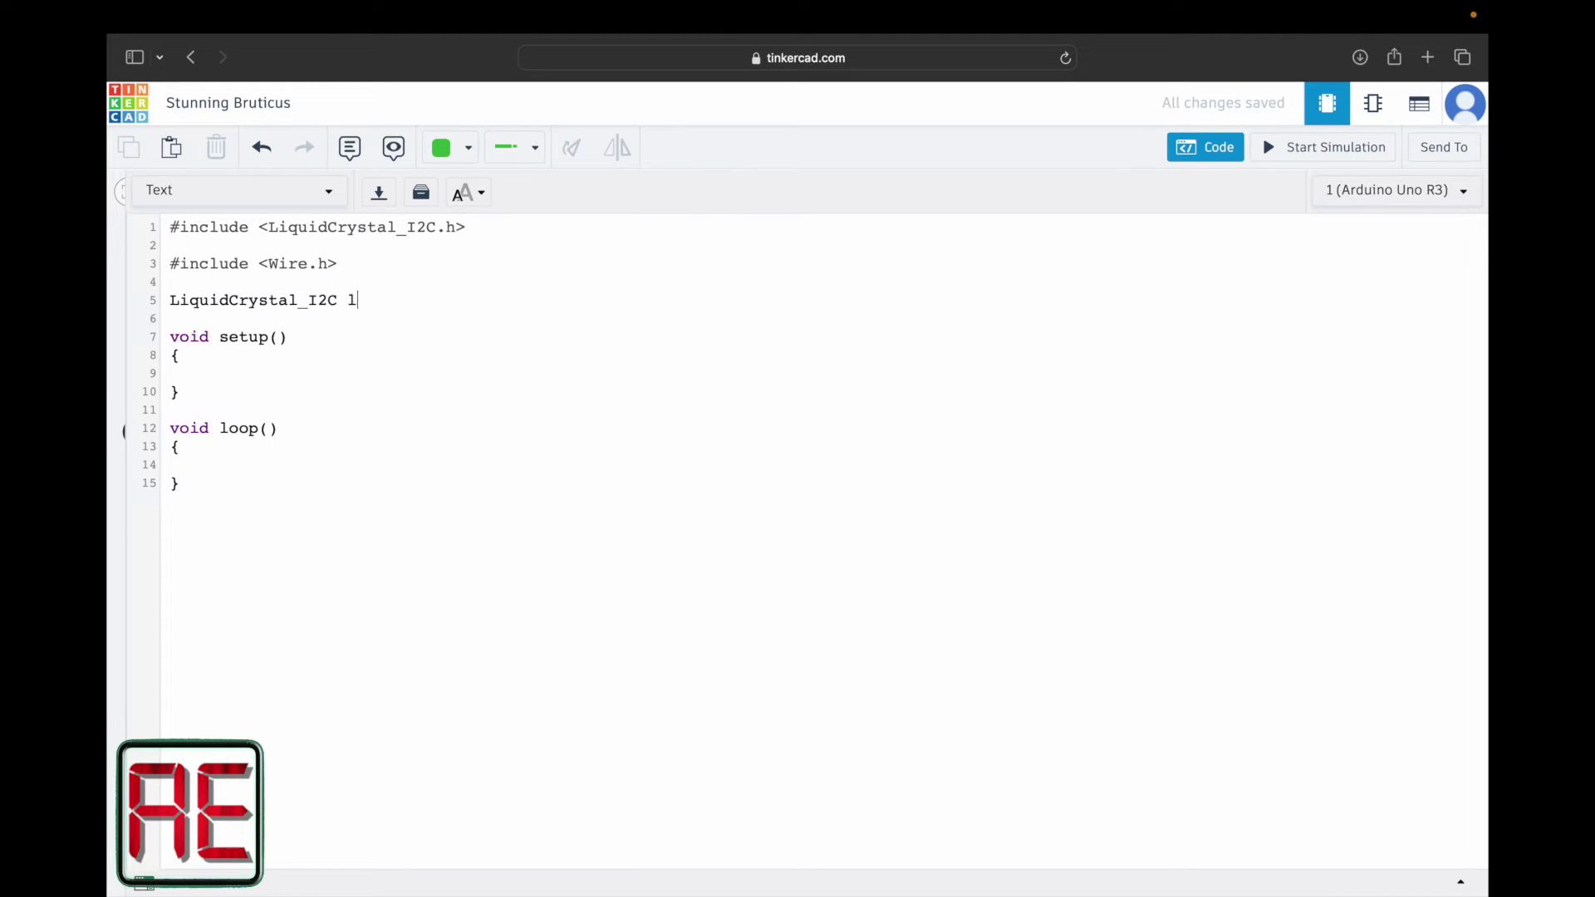
pyautogui.write('cd(')
pyautogui.write('0x27, ')
pyautogui.write('16,')
pyautogui.write(' 2')
pyautogui.write(')')
pyautogui.write(';')
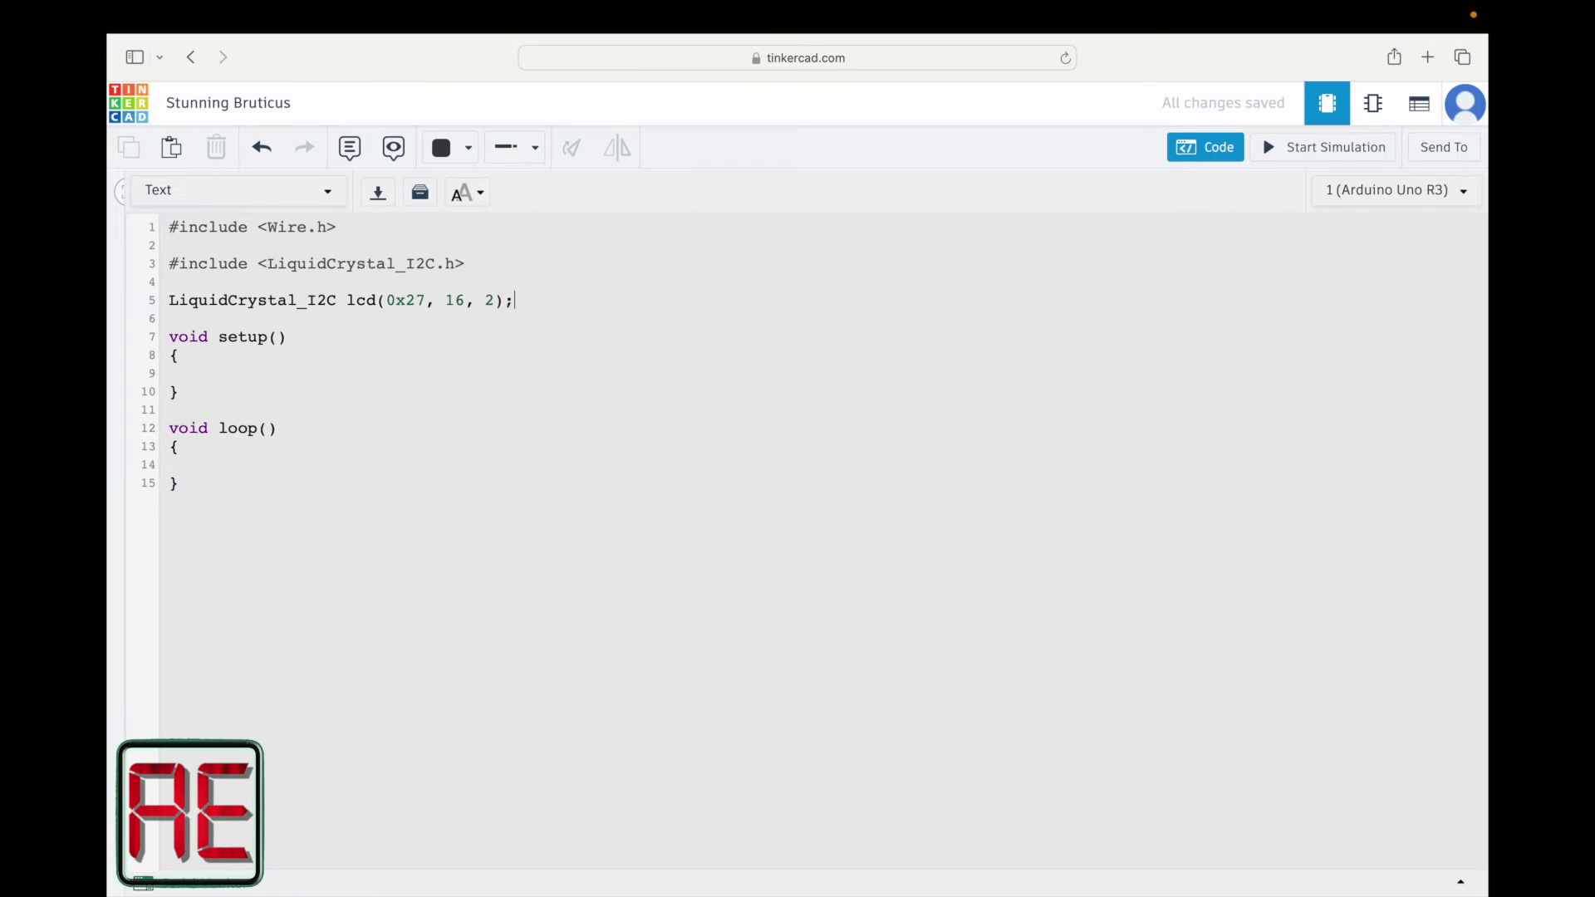
pyautogui.moveTo(513, 301); pyautogui.dragTo(163, 303)
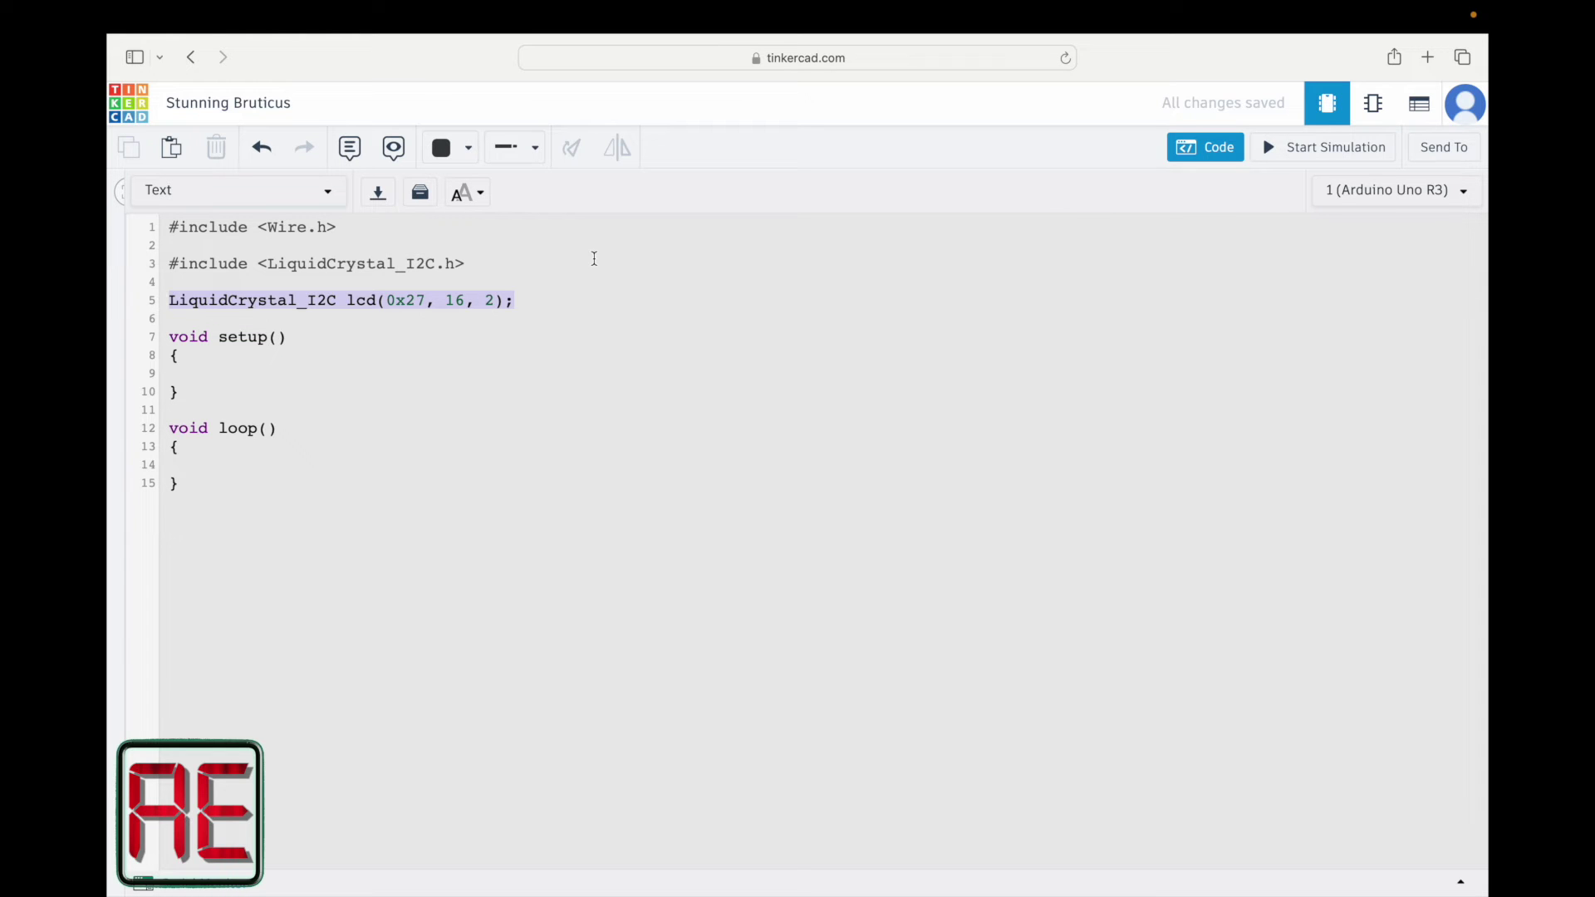
# Check the LCD's I2C address (32) in the Inspector, then return to the code.
pyautogui.click(1204, 153)
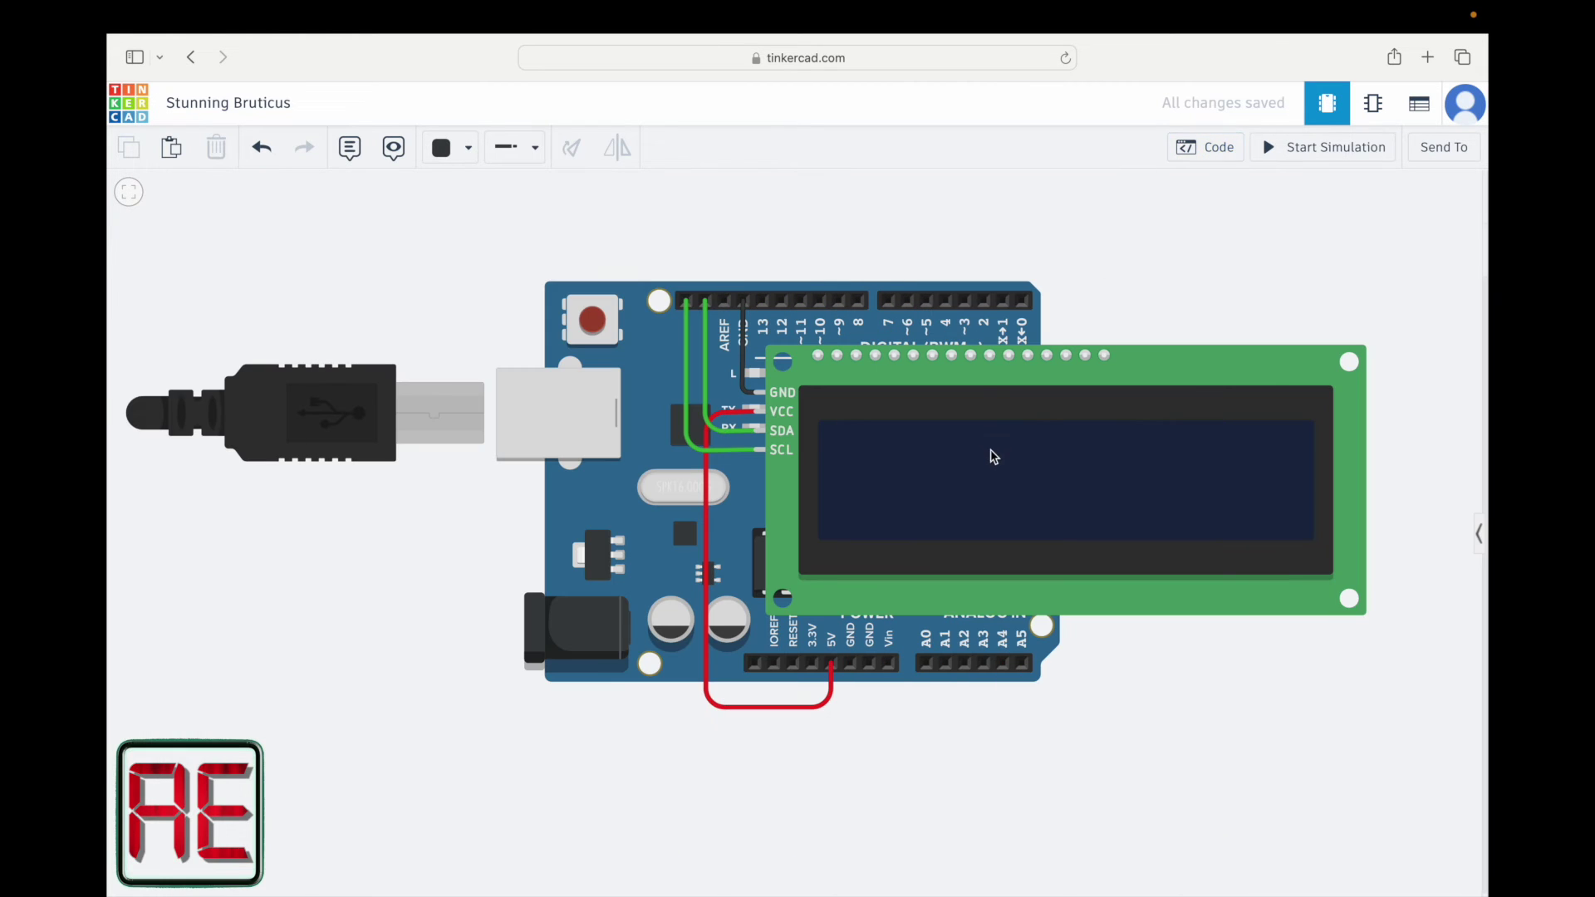
pyautogui.click(994, 456)
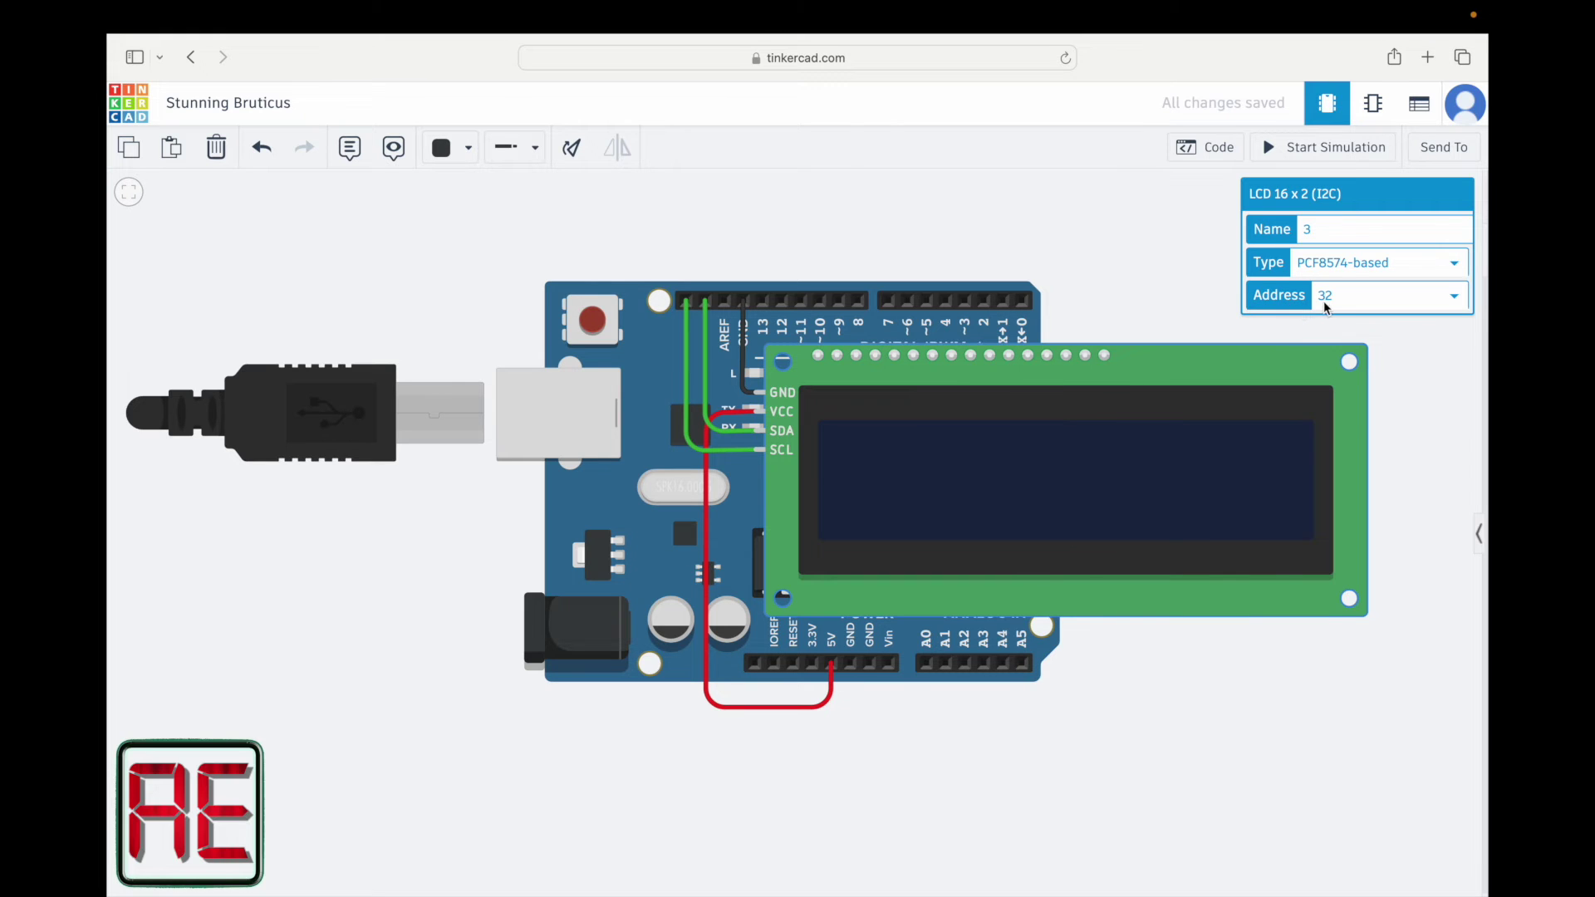
pyautogui.click(1205, 147)
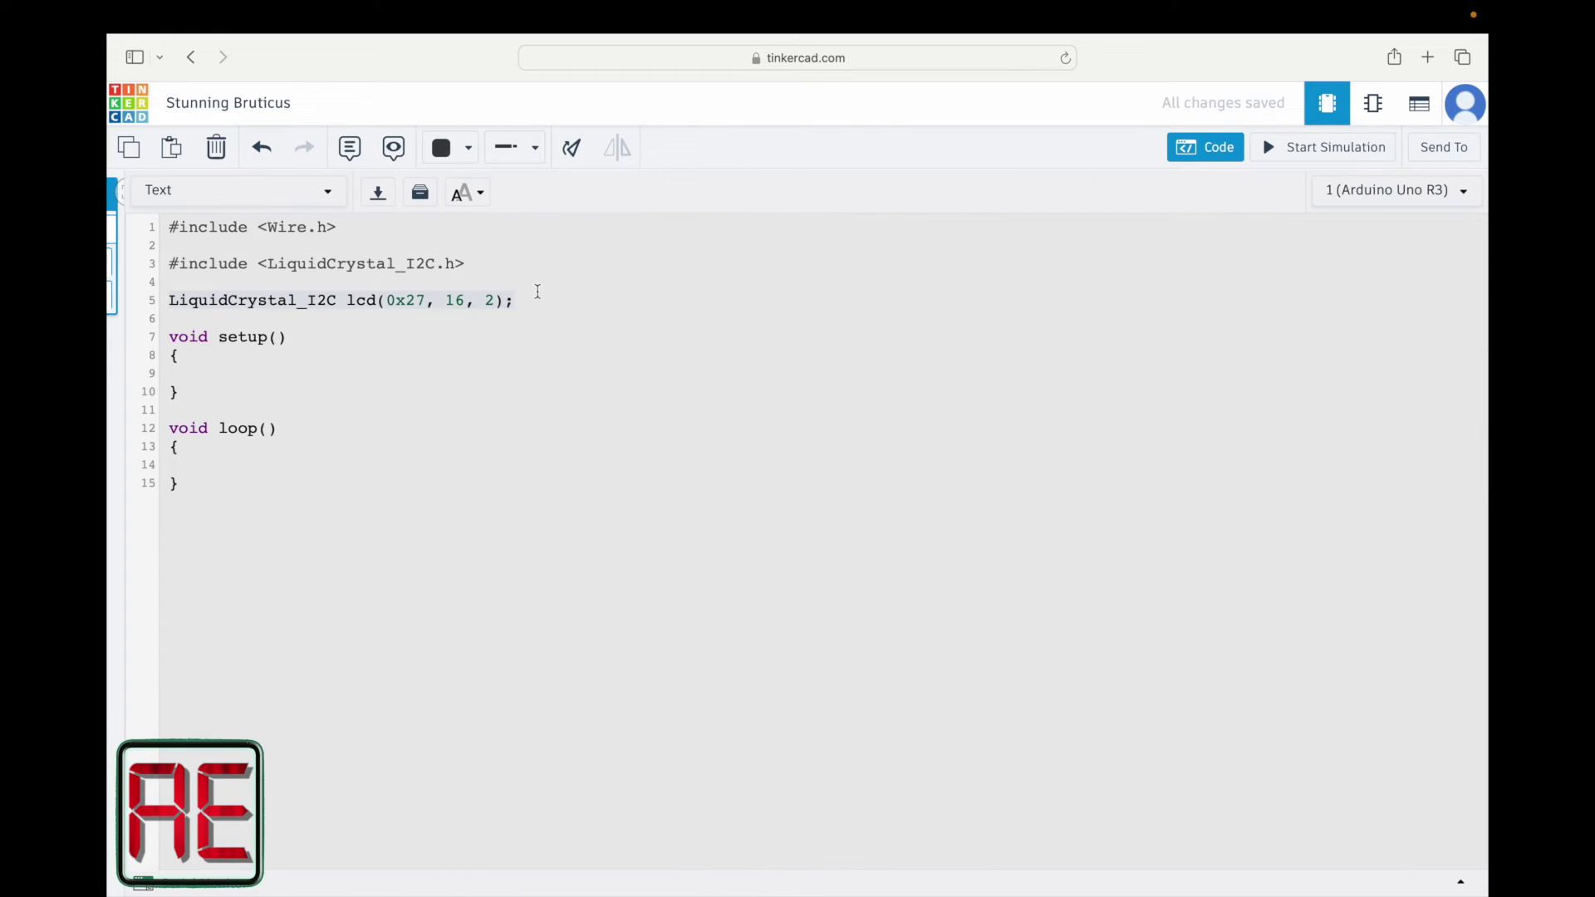
# Add LiquidCrystal_I2C lcd(32, 16, 2); and comment out the 0x27 declaration with //.
pyautogui.press('Return')
pyautogui.write('LiquidCry')
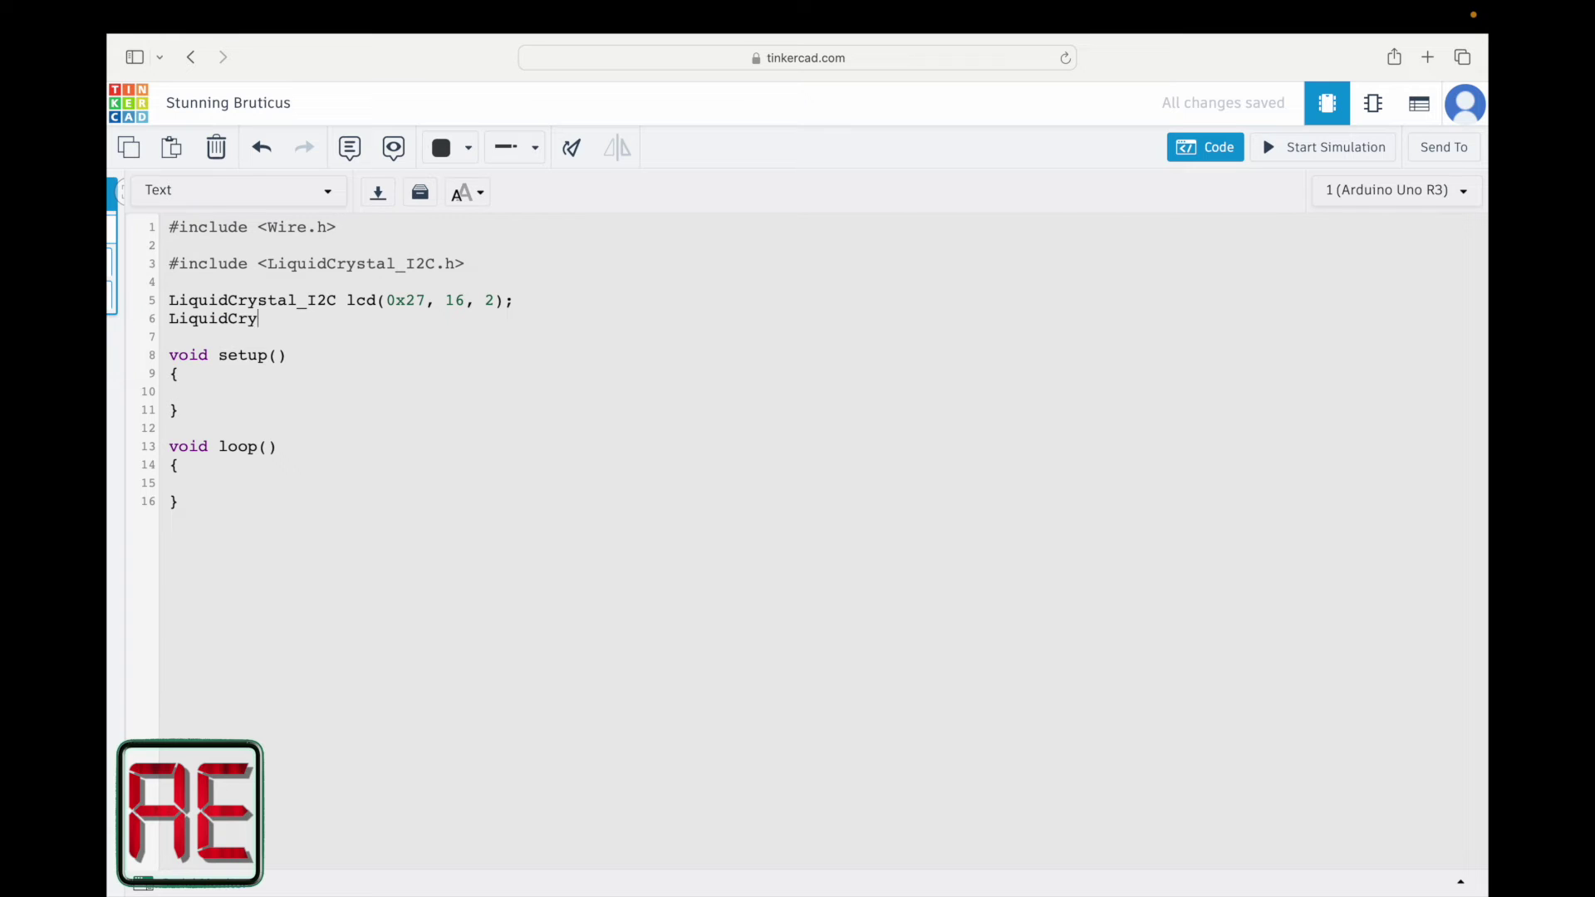
pyautogui.write('stal_I2C')
pyautogui.write(' lcd(32')
pyautogui.write(', 16, 2')
pyautogui.write(');')
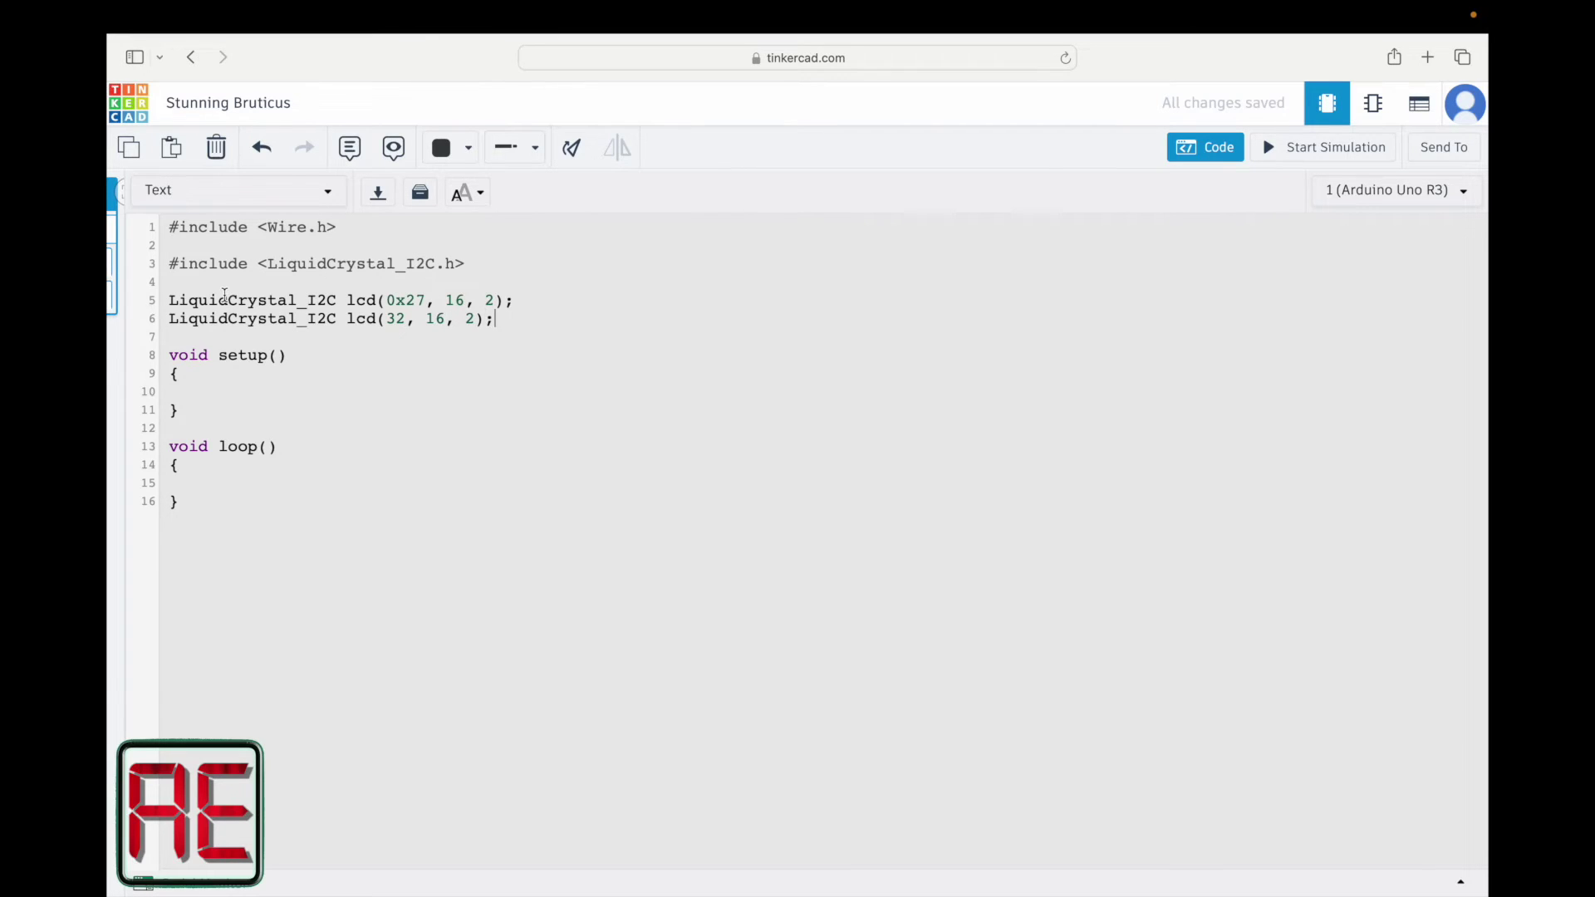
pyautogui.click(168, 301)
pyautogui.write('//')
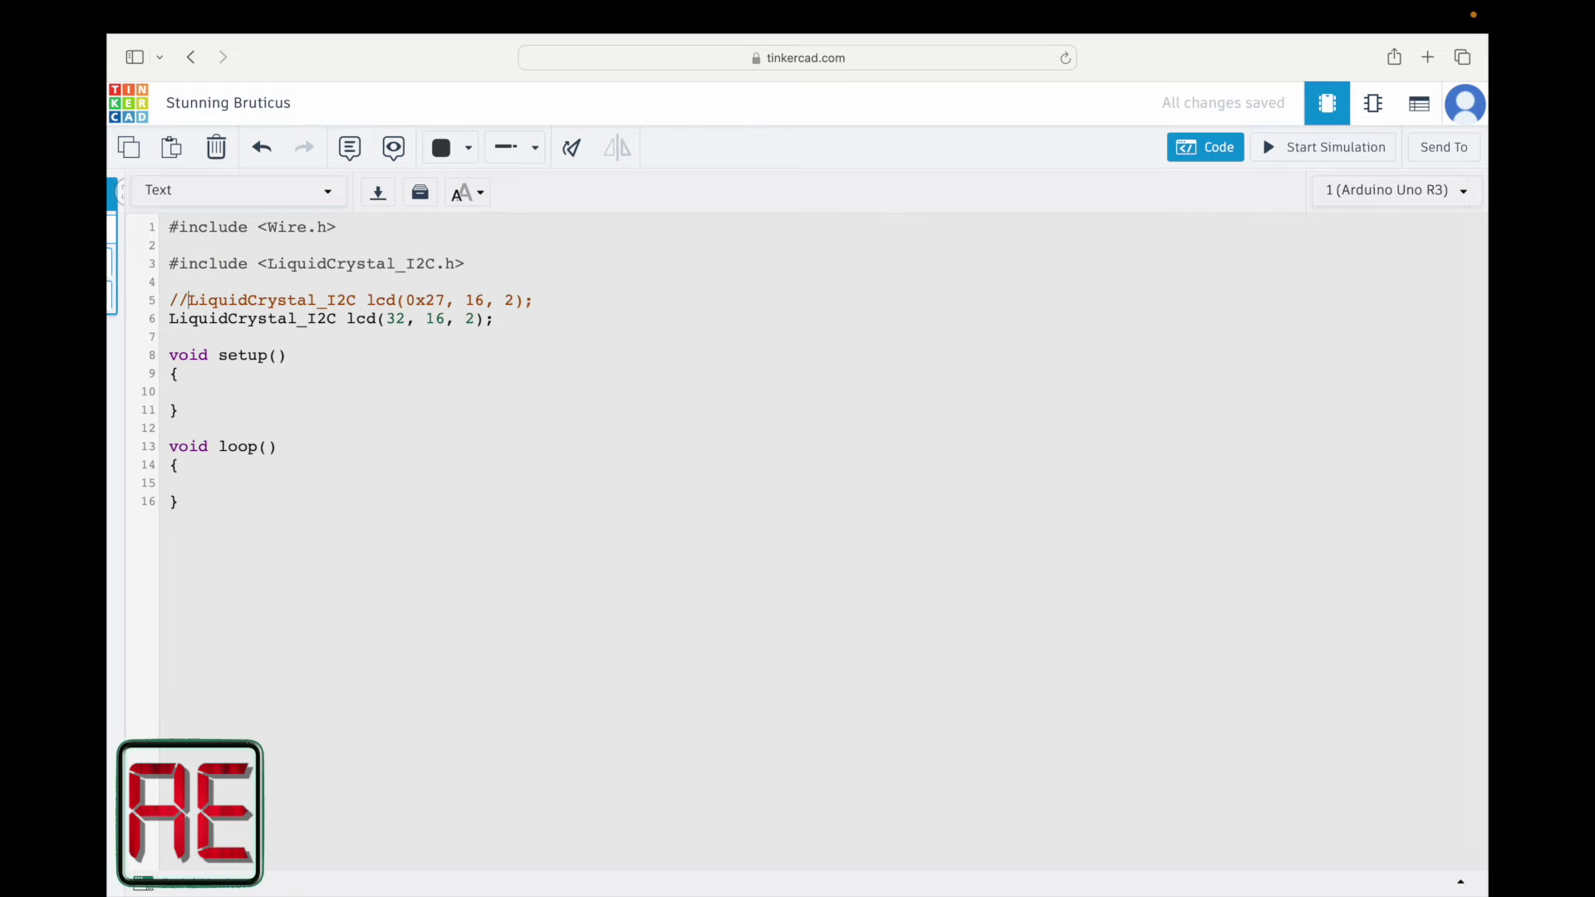
pyautogui.moveTo(169, 300)
pyautogui.mouseDown()
pyautogui.moveTo(545, 300)
pyautogui.moveTo(169, 332)
pyautogui.moveTo(170, 319)
pyautogui.mouseUp()
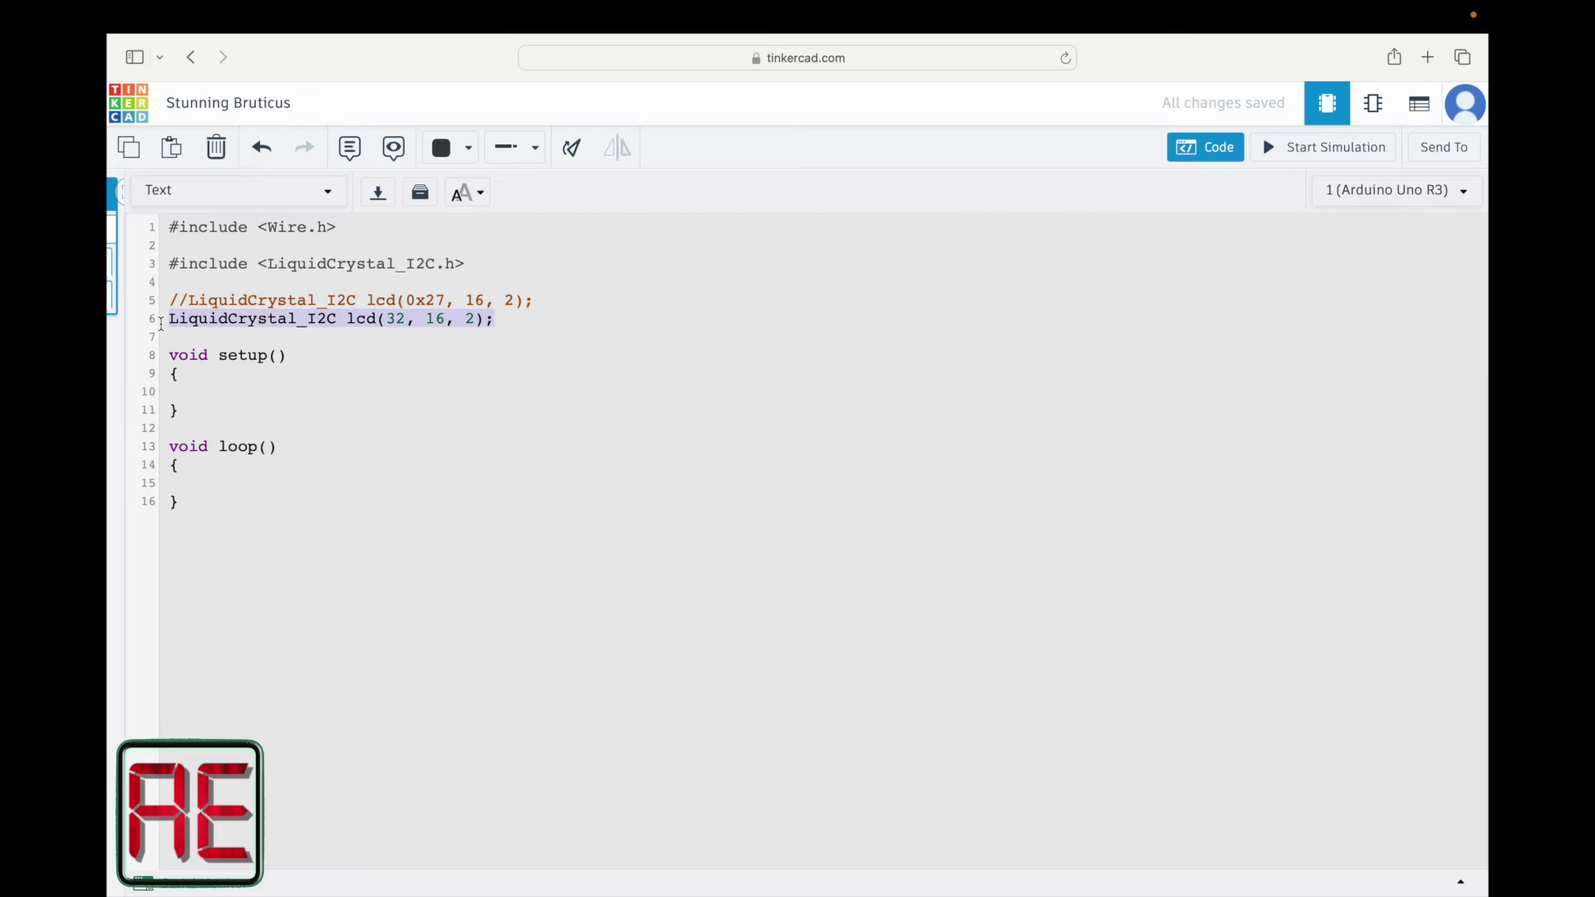
pyautogui.click(213, 393)
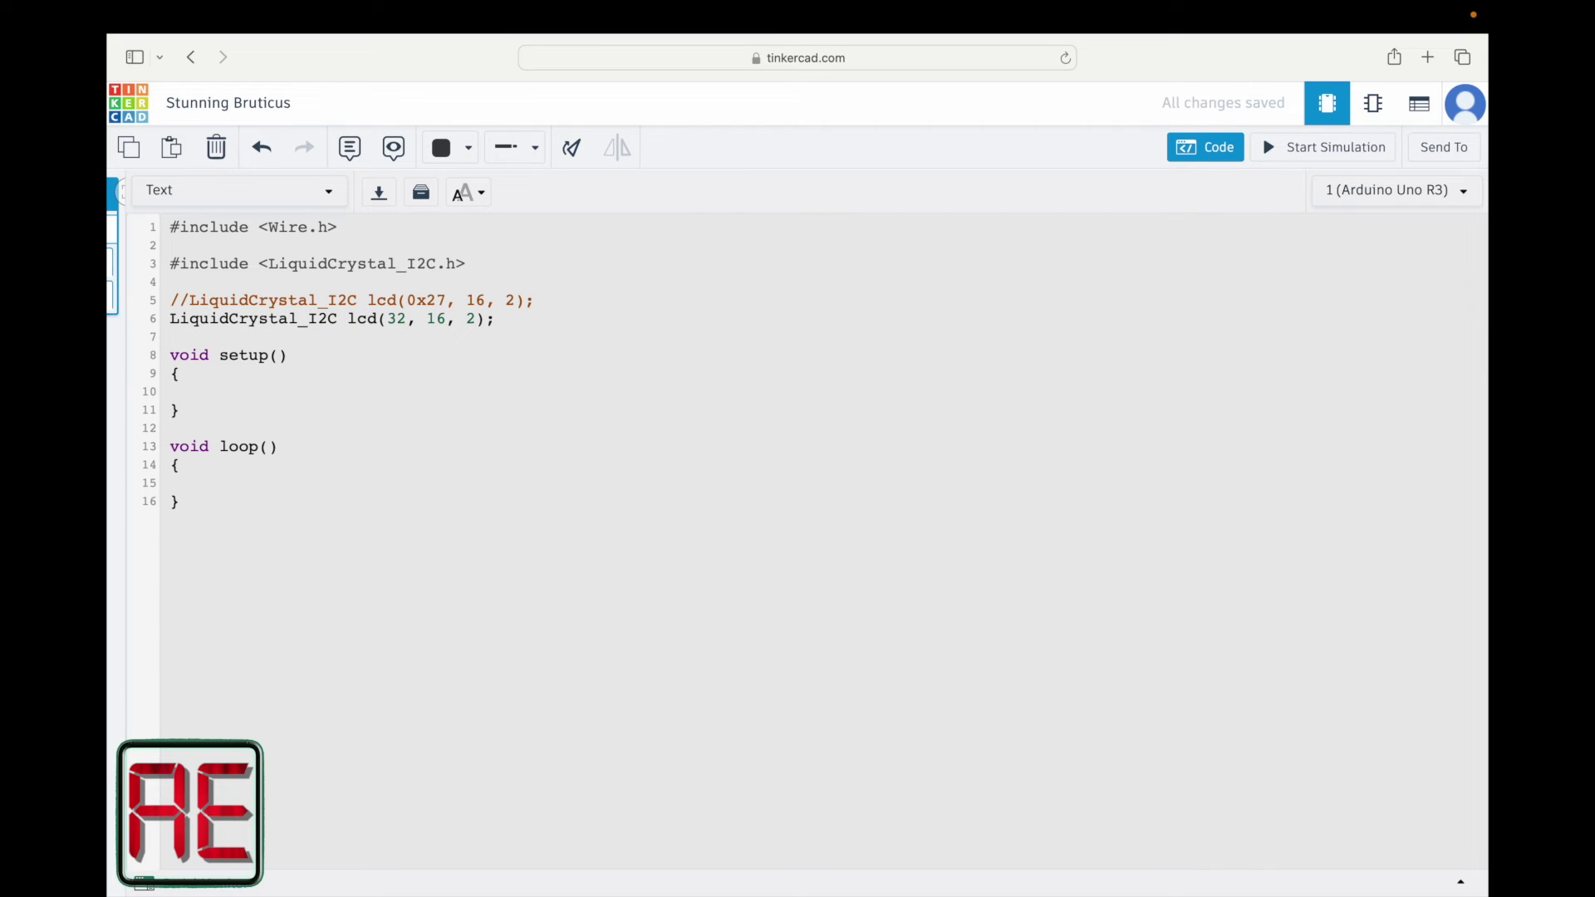
# Add lcd.init(); to setup with an 'Initialize the LCD screen' comment above it.
pyautogui.write('lcd.init')
pyautogui.write('();')
pyautogui.press('Home')
pyautogui.press('Return')
pyautogui.press('Up')
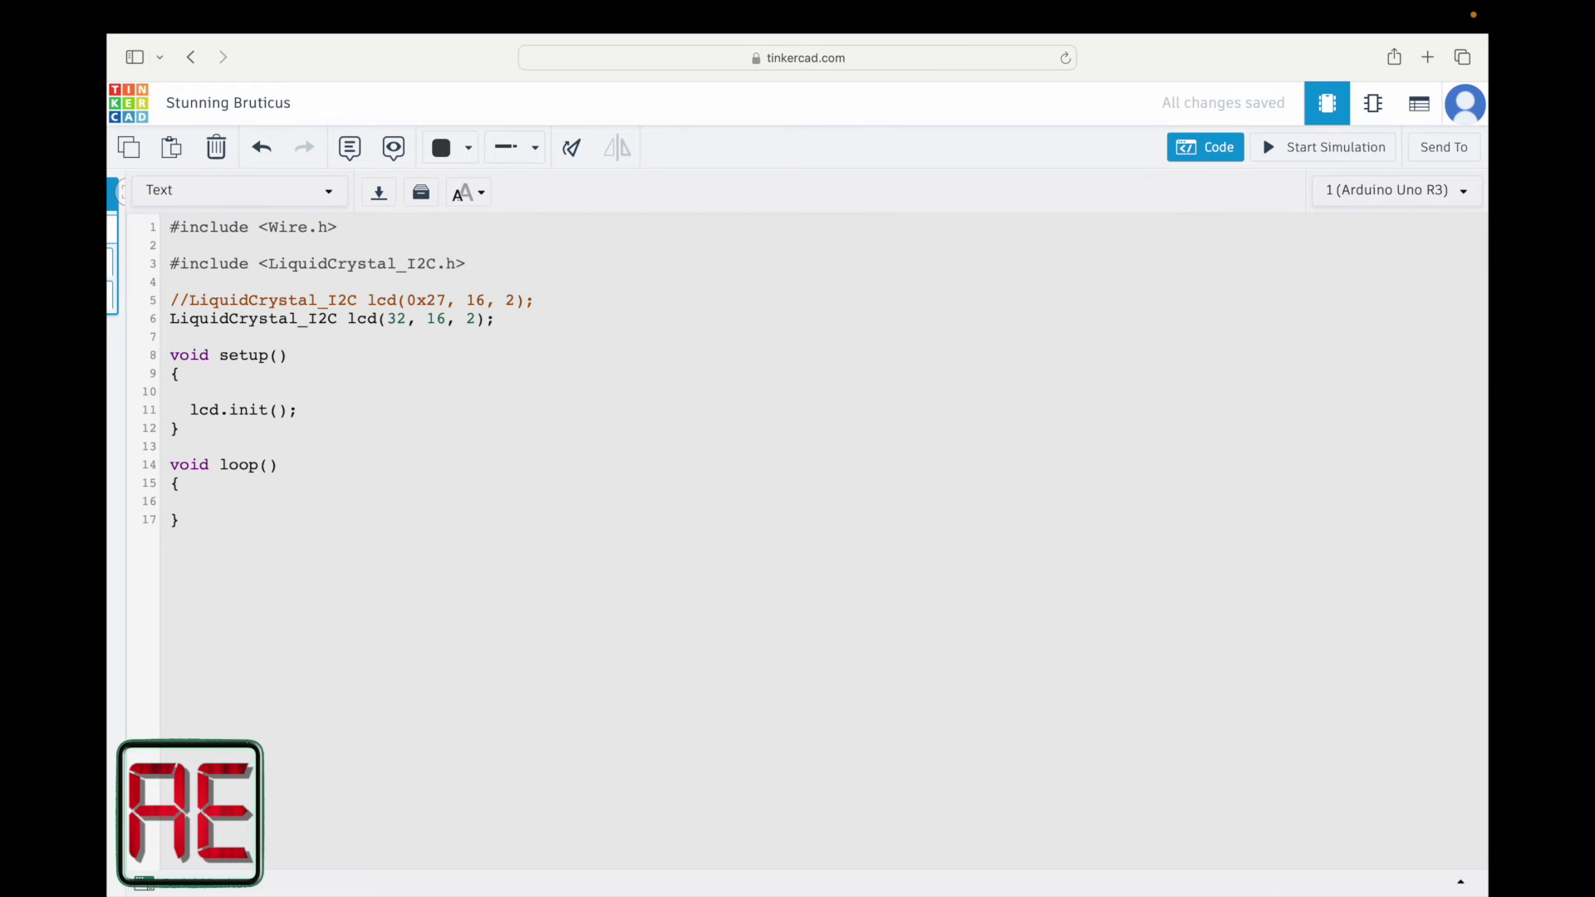
pyautogui.write('//Initialize the ')
pyautogui.write('LCD screen')
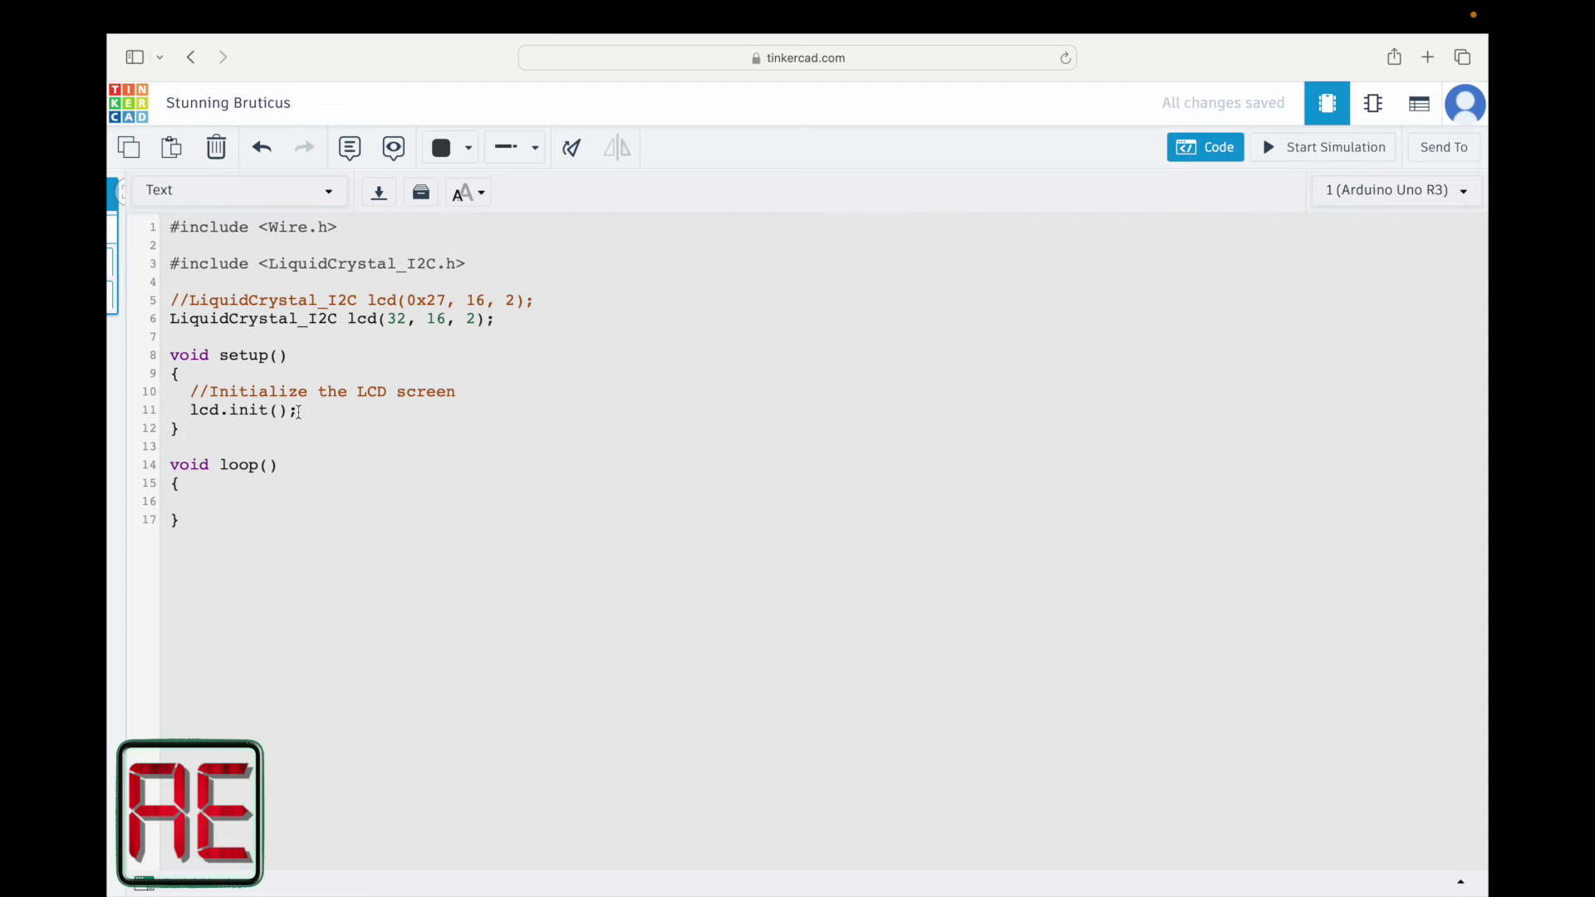
# Add lcd.backlight(); with a 'Turn on the backlight' comment, and lcd.setCursor(5,0) in loop.
pyautogui.click(299, 412)
pyautogui.press('Return')
pyautogui.press('Return')
pyautogui.write('lcd.bac')
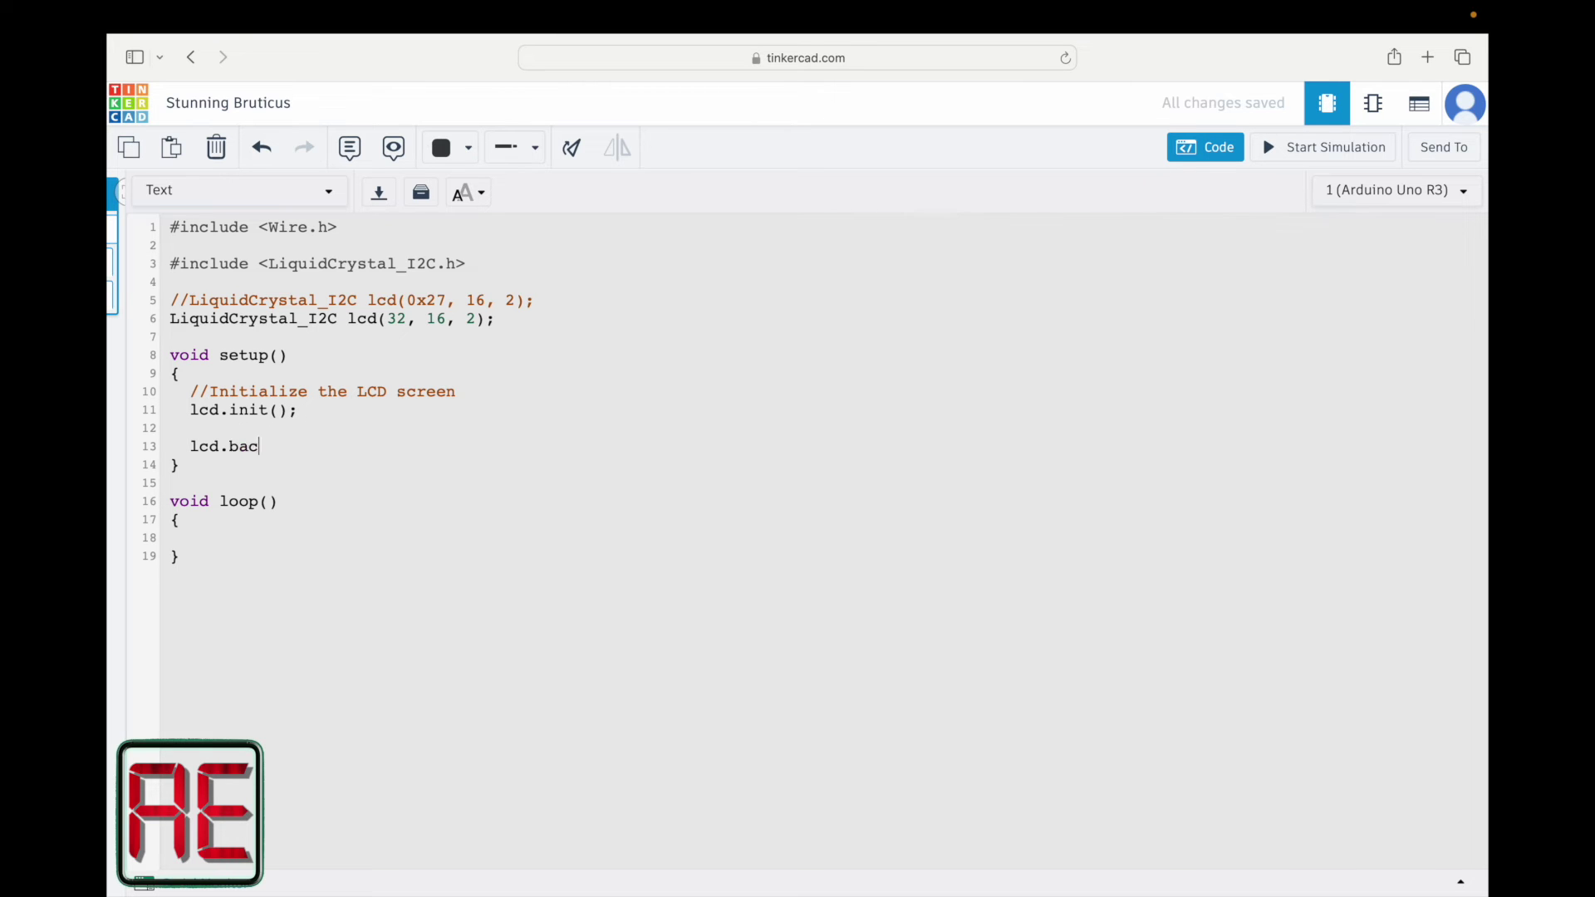
pyautogui.write('klight();')
pyautogui.click(191, 428)
pyautogui.write('//')
pyautogui.write('Turn on the backli')
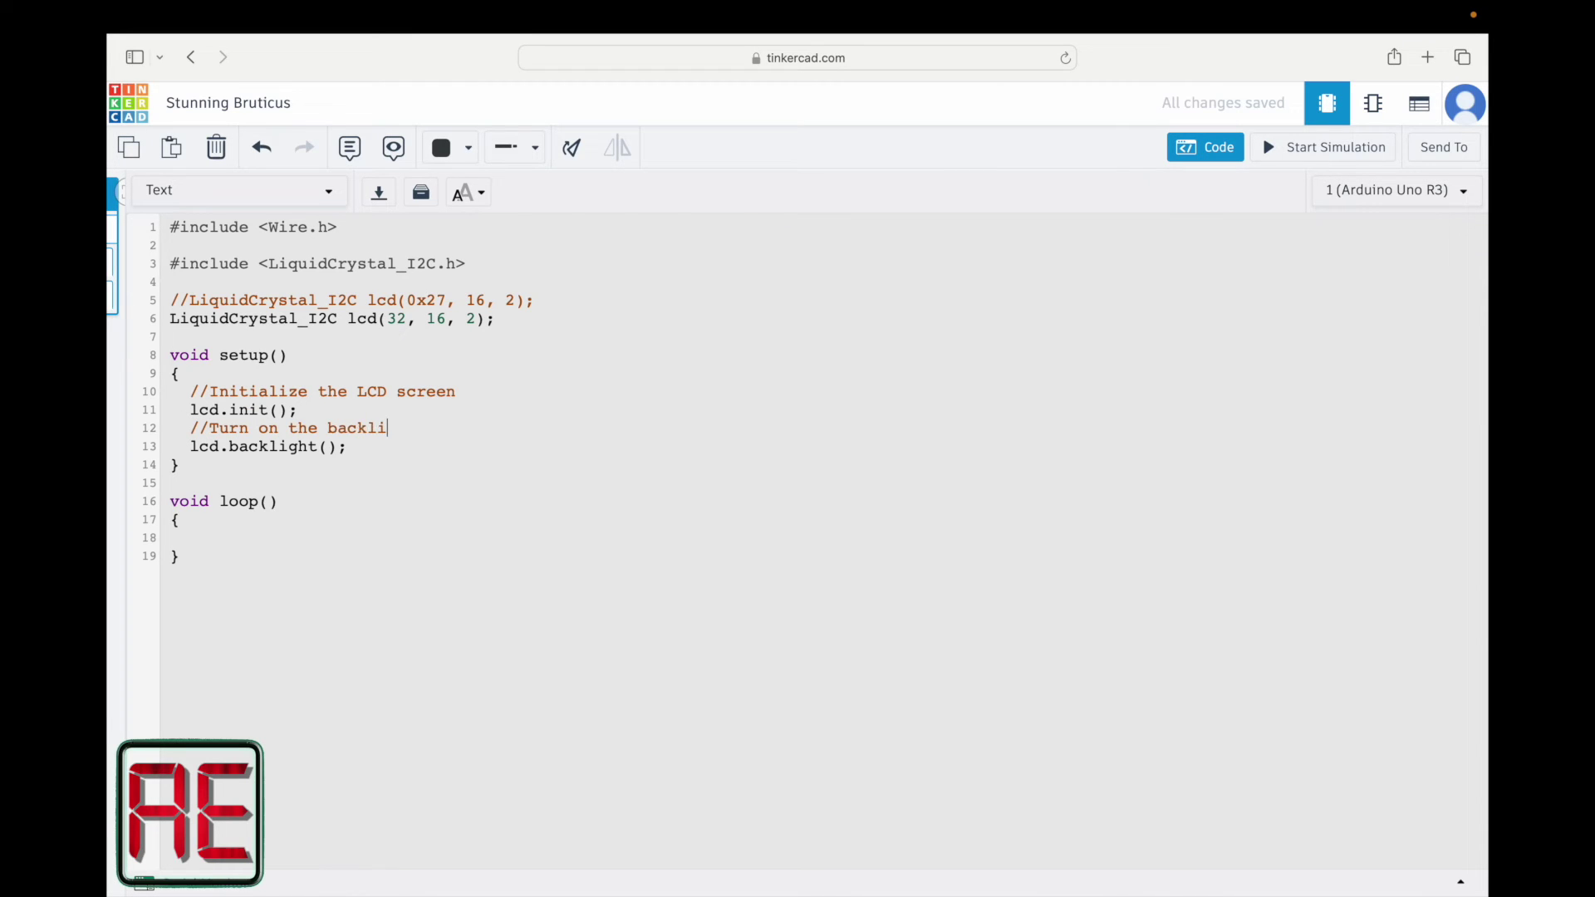
pyautogui.write('ght')
pyautogui.click(173, 539)
pyautogui.write('lcd')
pyautogui.write('.set')
pyautogui.write('Cur')
pyautogui.write('sor')
pyautogui.write('(')
pyautogui.write('5,')
pyautogui.write('0);')
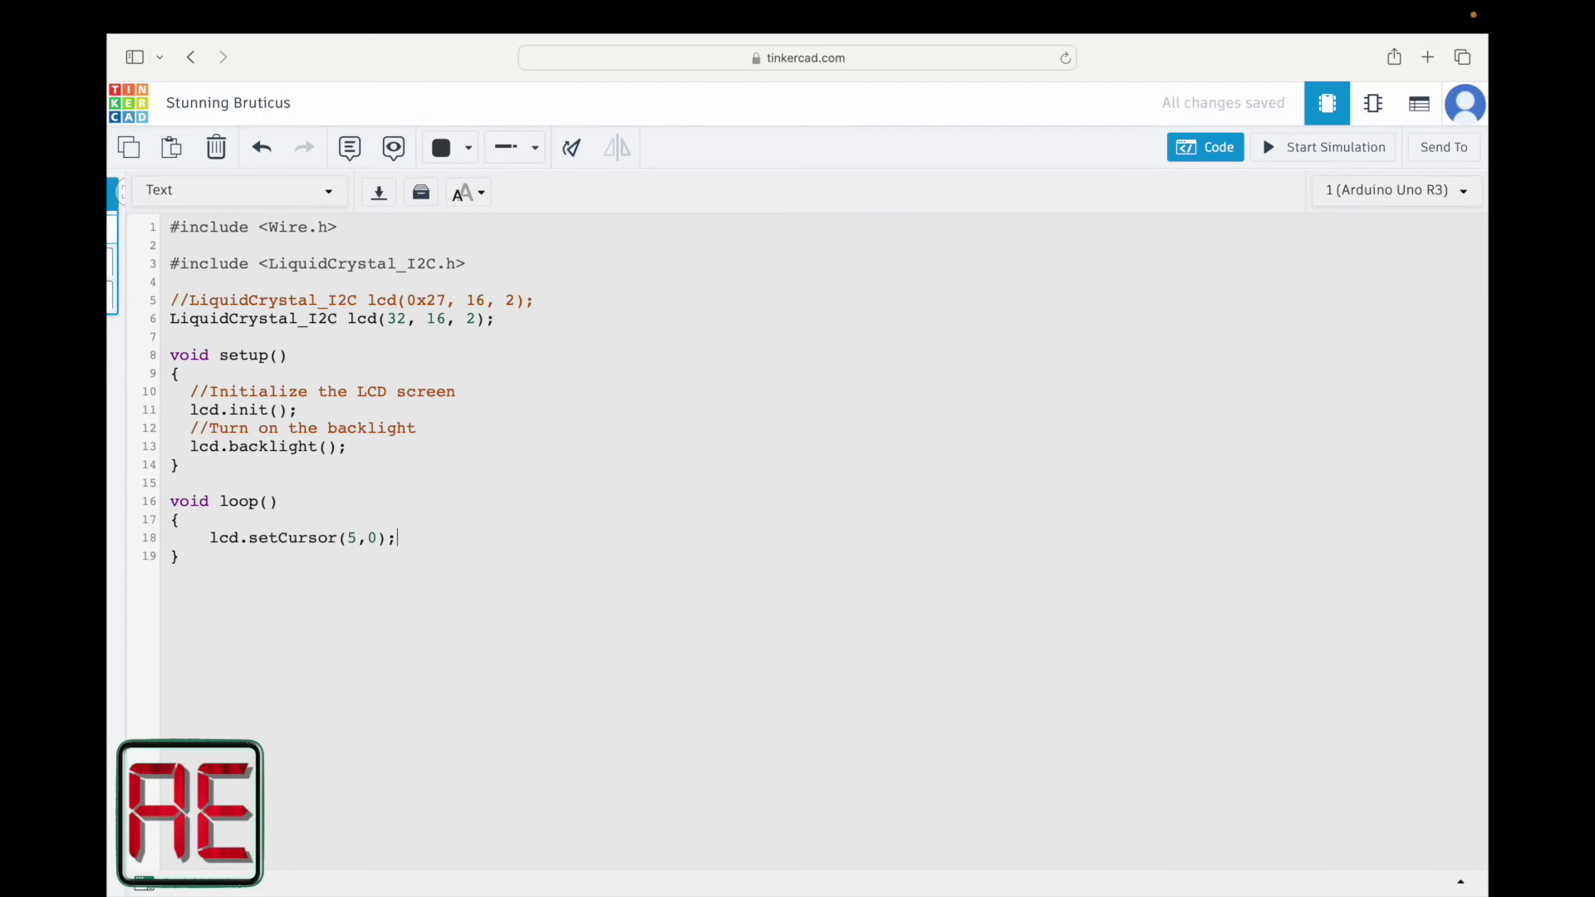
# Print "Arduino", move the cursor to (7,1), and print "I2C" in loop.
pyautogui.press('Return')
pyautogui.write('lcd.p')
pyautogui.write('rint("Ar')
pyautogui.write('duino");')
pyautogui.press('Return')
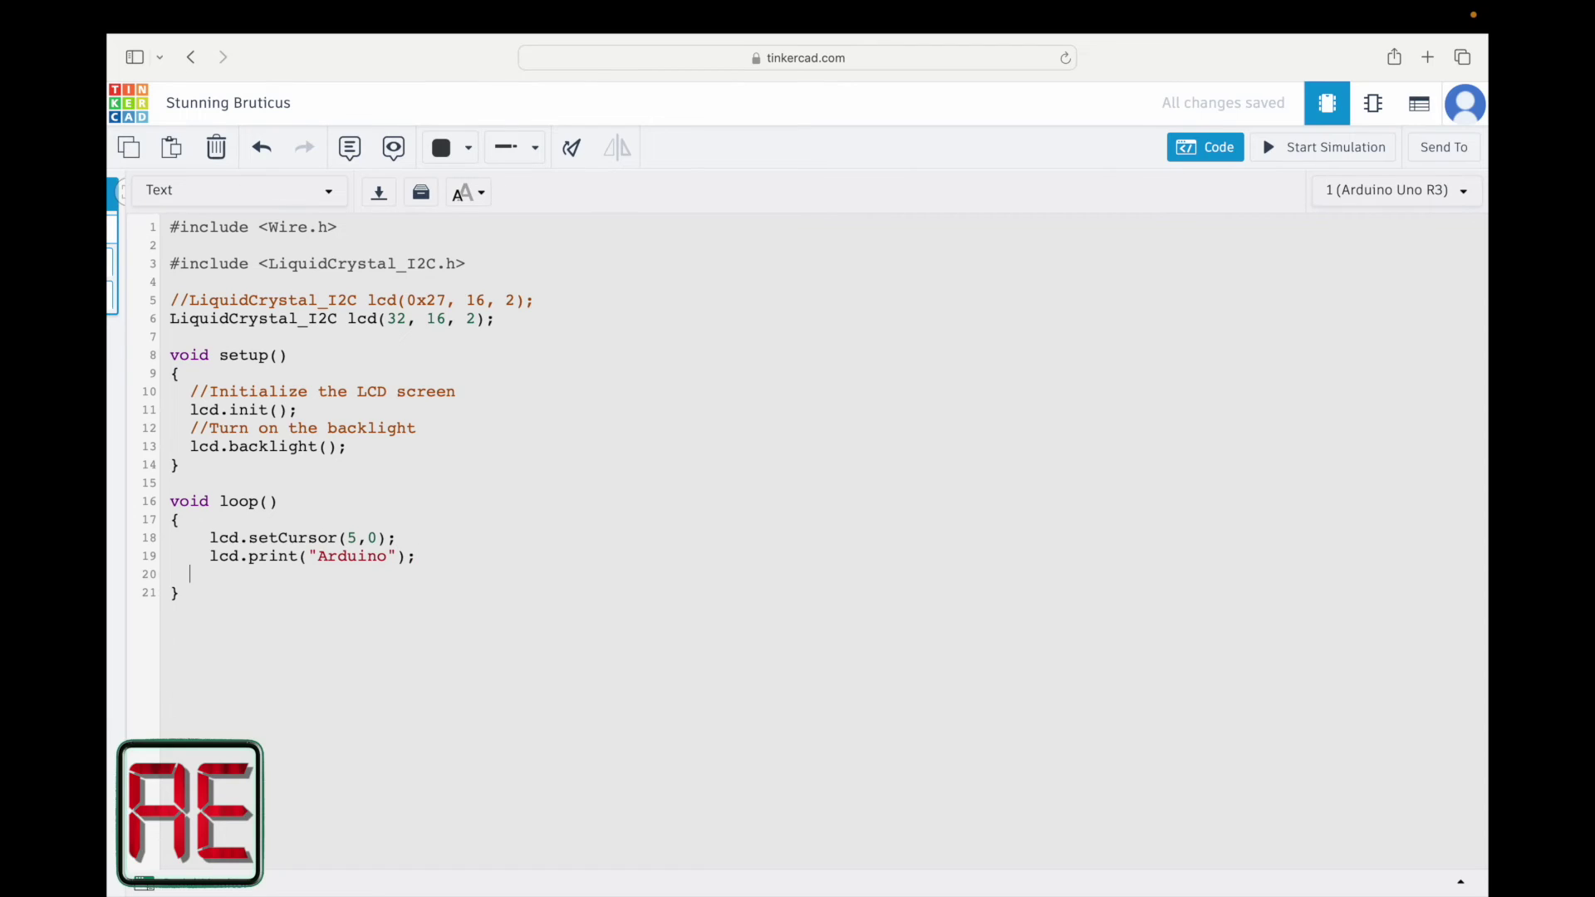
pyautogui.write('lcd.setCur')
pyautogui.write('sor(7,1);')
pyautogui.press('Return')
pyautogui.write('l')
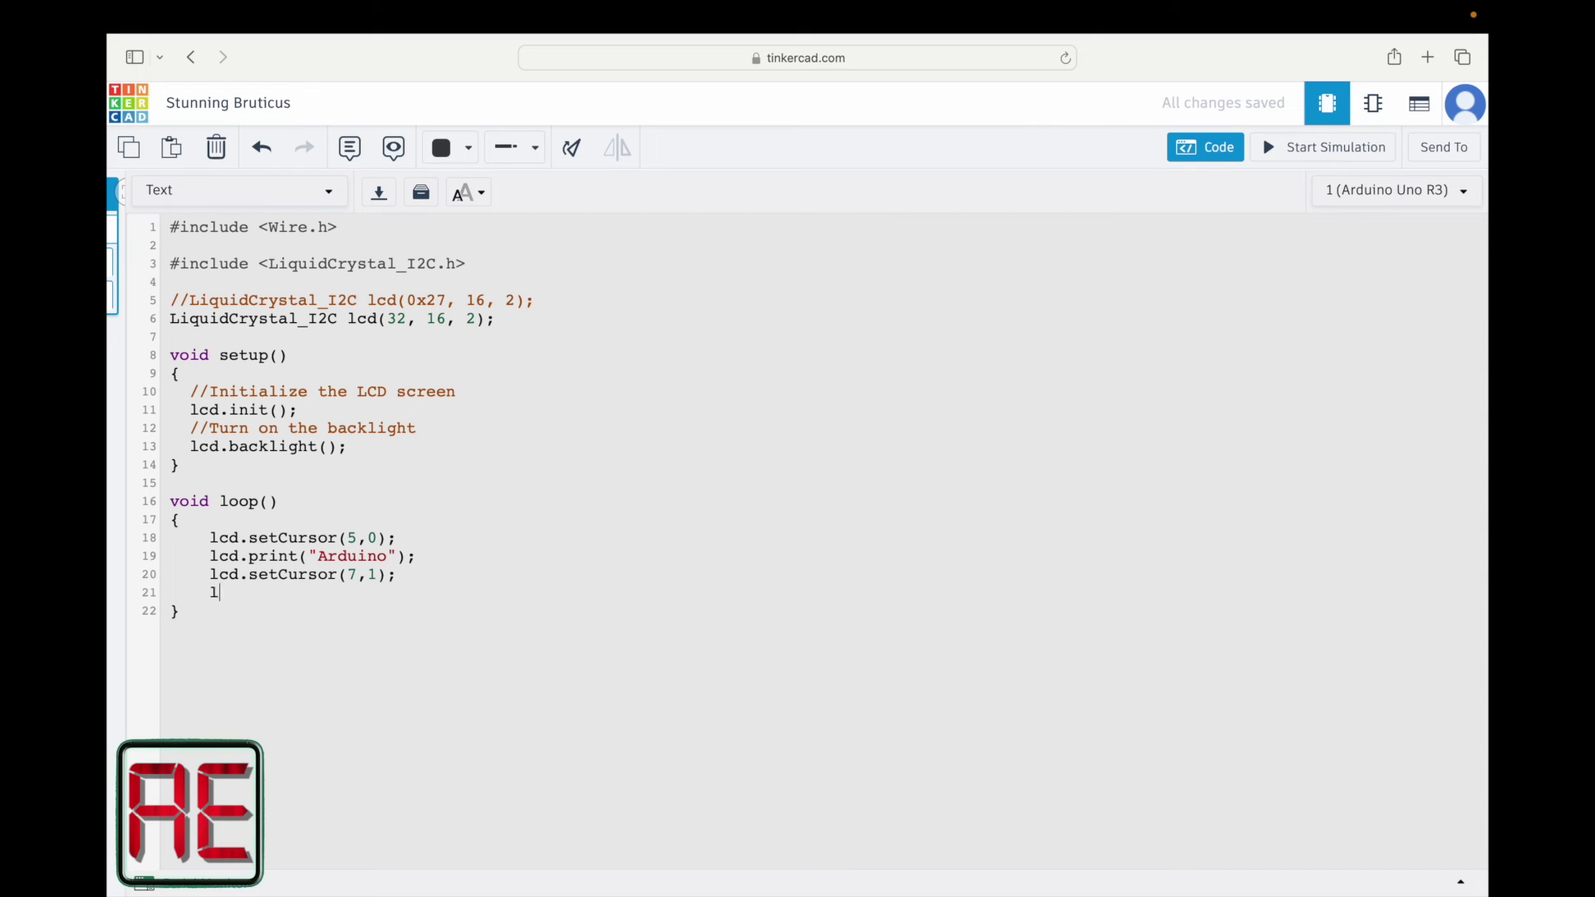
pyautogui.write('cd.print("I2')
pyautogui.write('C");')
# Follow the prints with delay(2000), lcd.clear(), and delay(1000).
pyautogui.press('Return')
pyautogui.write('delay(200')
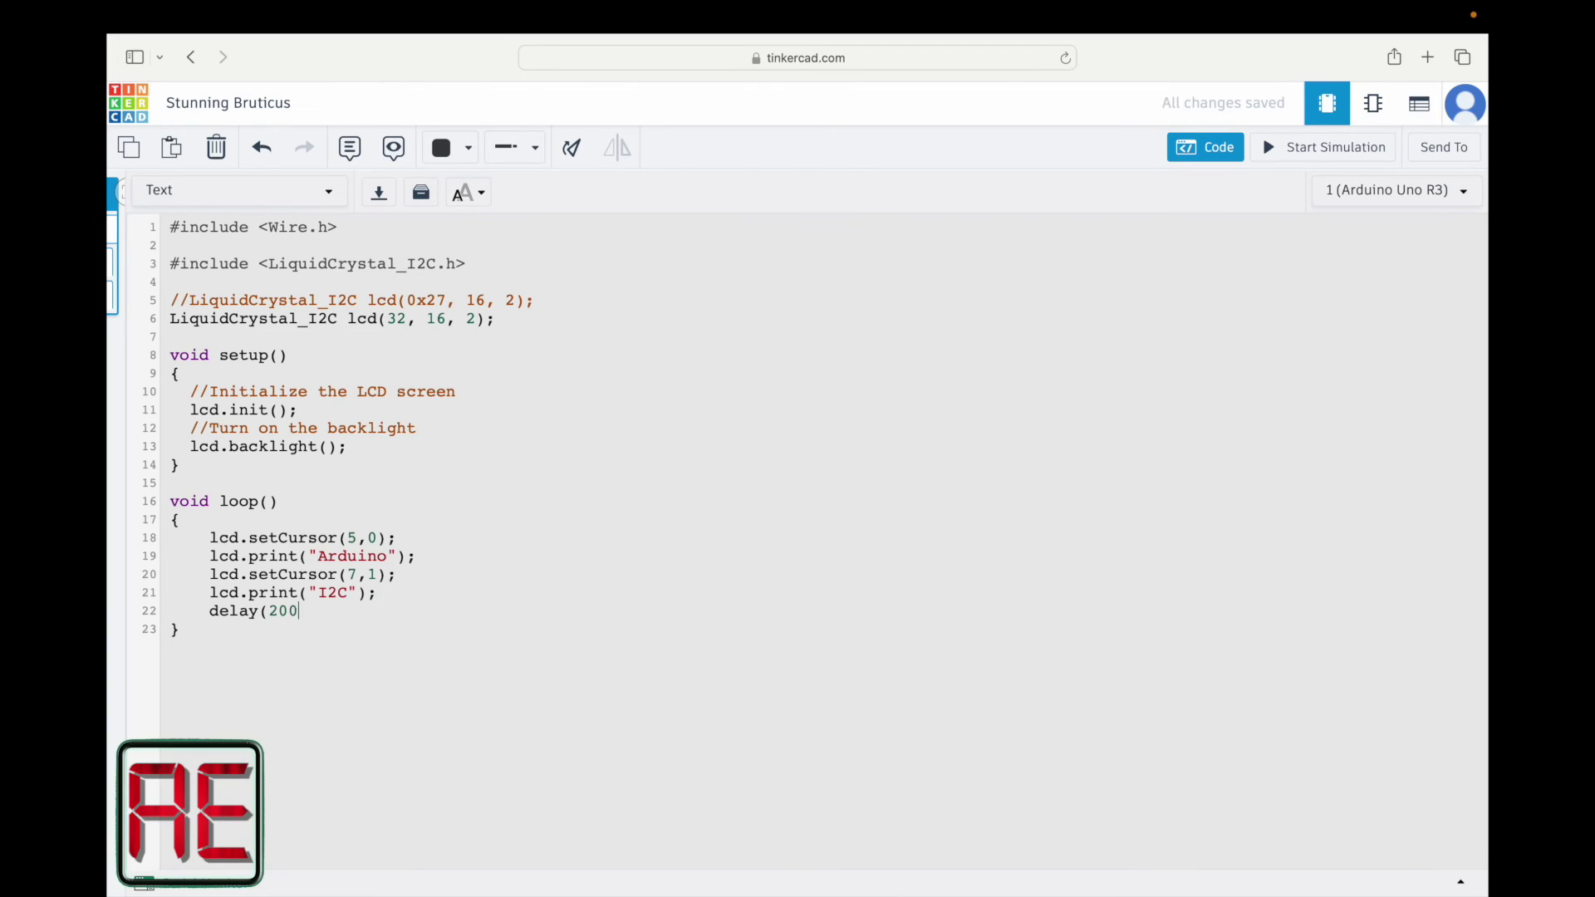
pyautogui.write('0);')
pyautogui.press('Return')
pyautogui.write('lcd')
pyautogui.write('.clear(')
pyautogui.write(');')
pyautogui.press('Return')
pyautogui.write('delay')
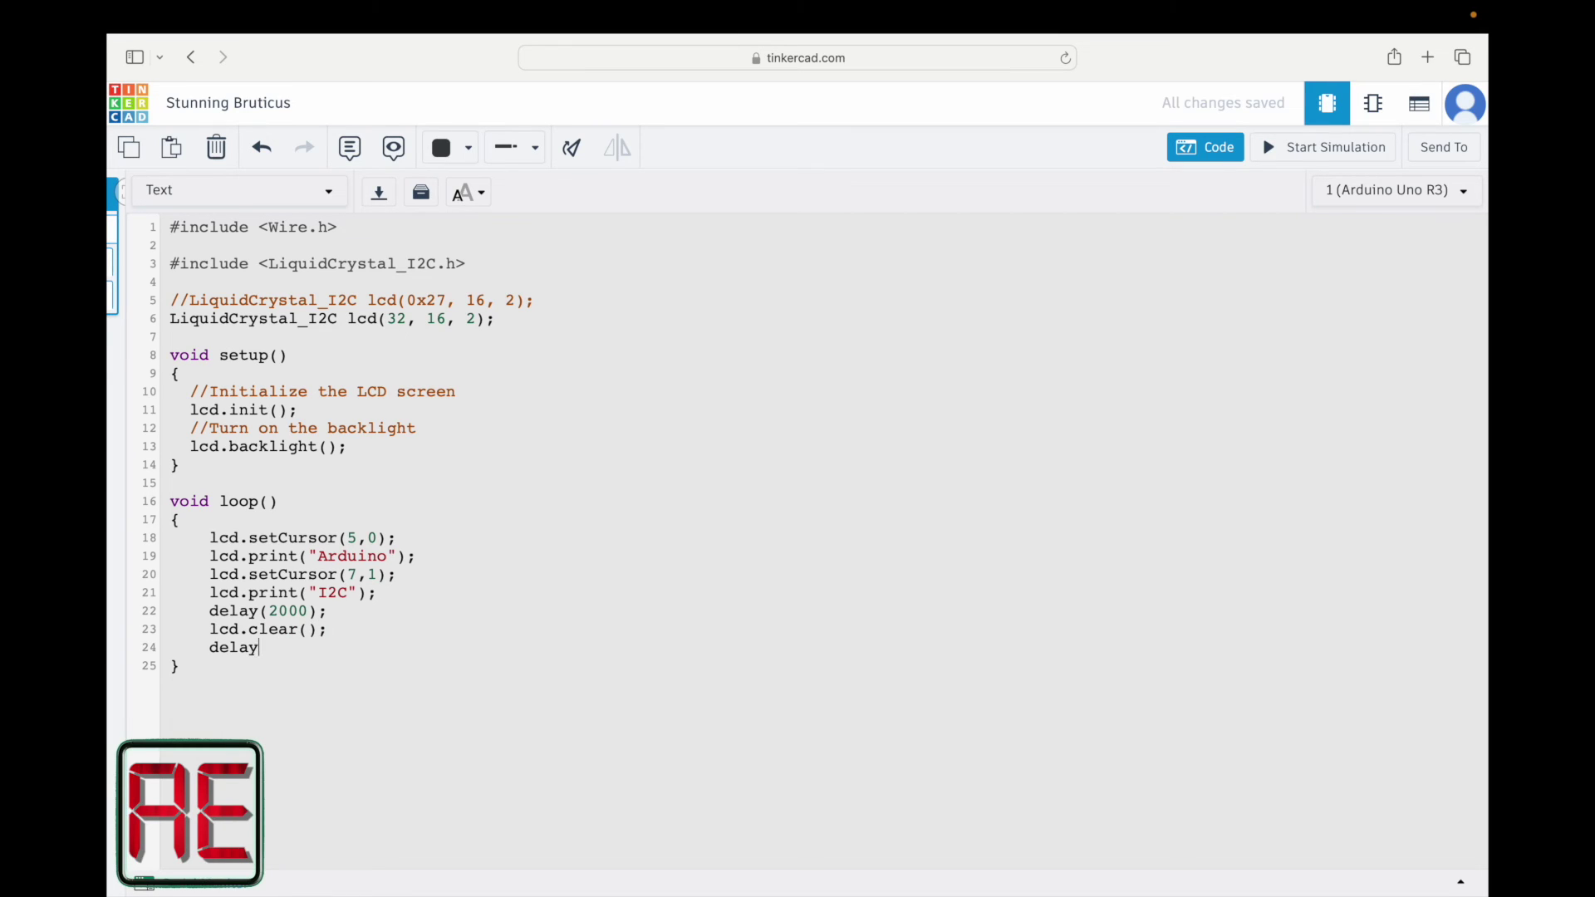
pyautogui.write('(1000);')
pyautogui.moveTo(163, 223); pyautogui.dragTo(482, 268)
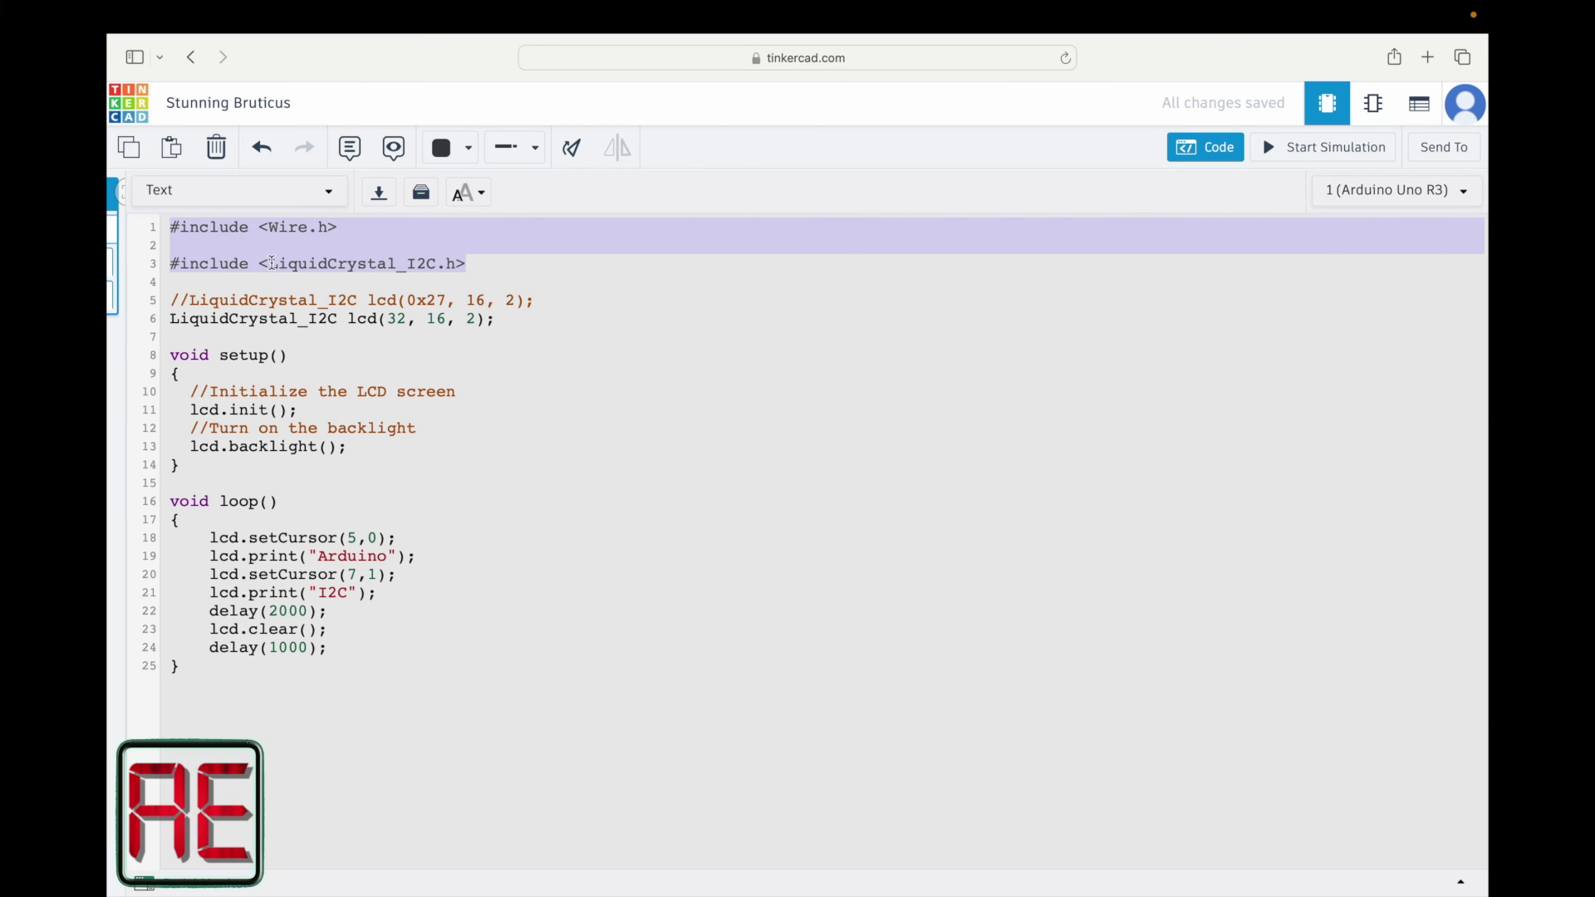
pyautogui.moveTo(168, 319); pyautogui.dragTo(501, 328)
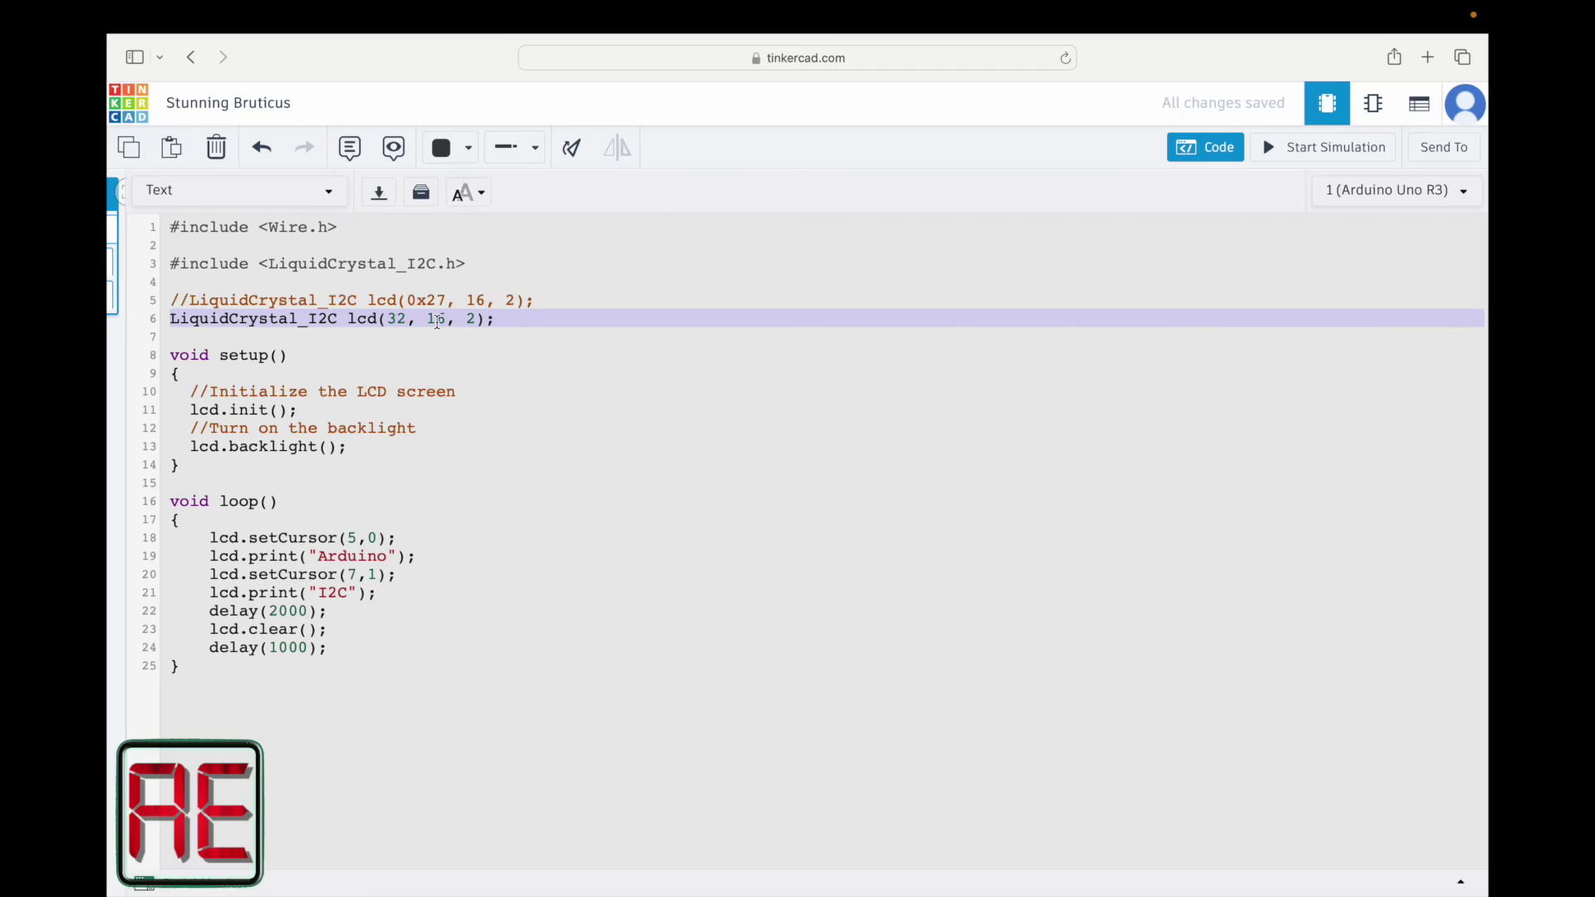
pyautogui.moveTo(189, 409); pyautogui.dragTo(303, 408)
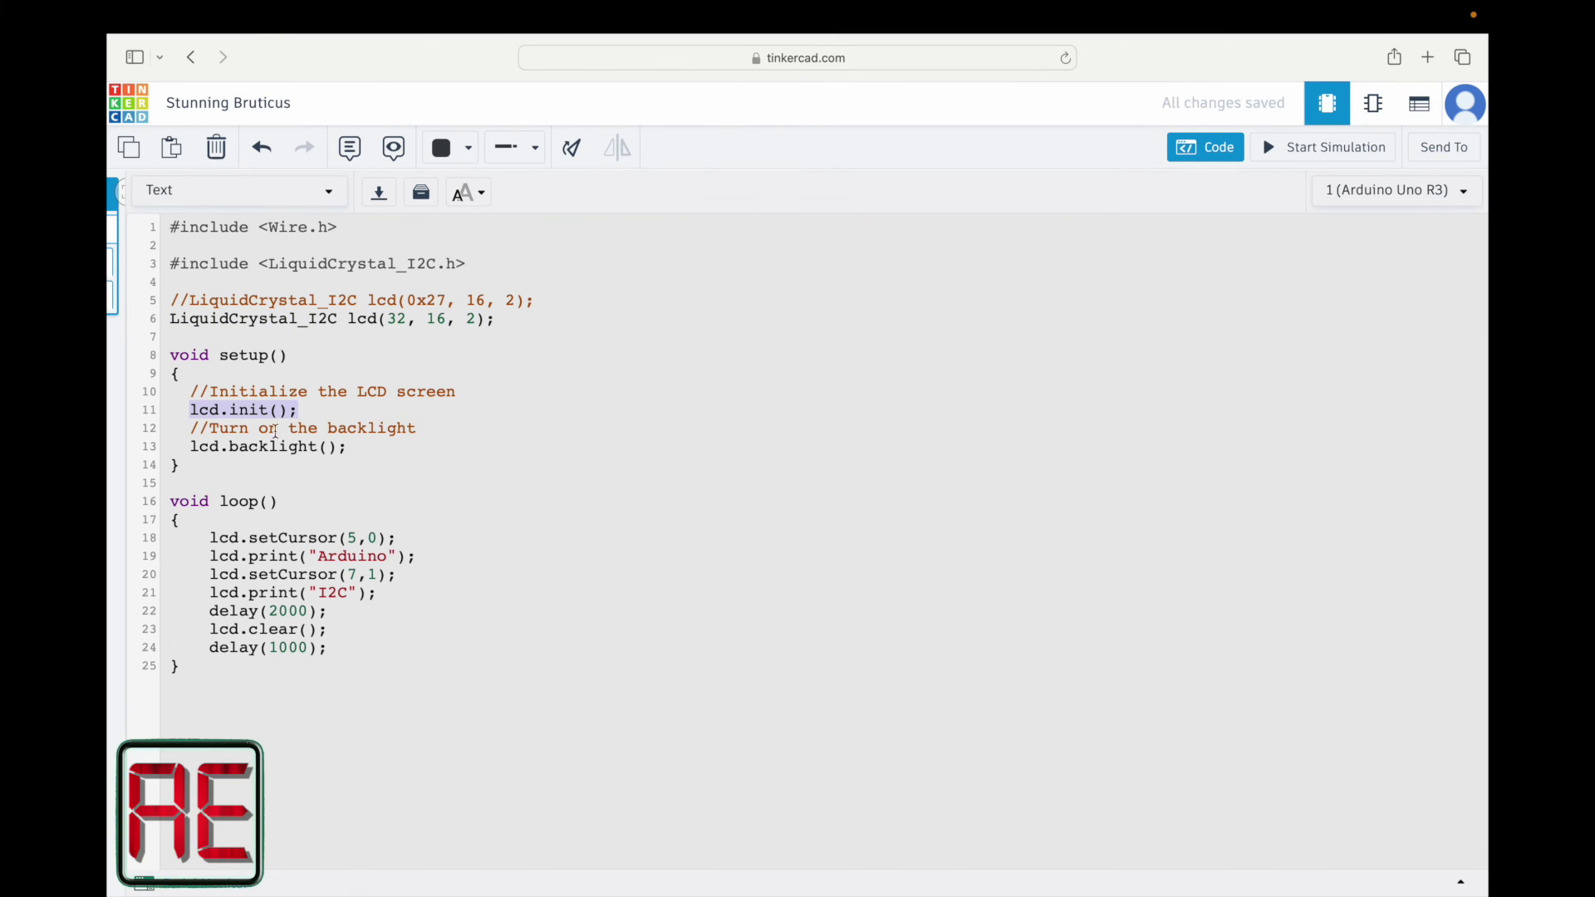
pyautogui.moveTo(189, 446); pyautogui.dragTo(347, 449)
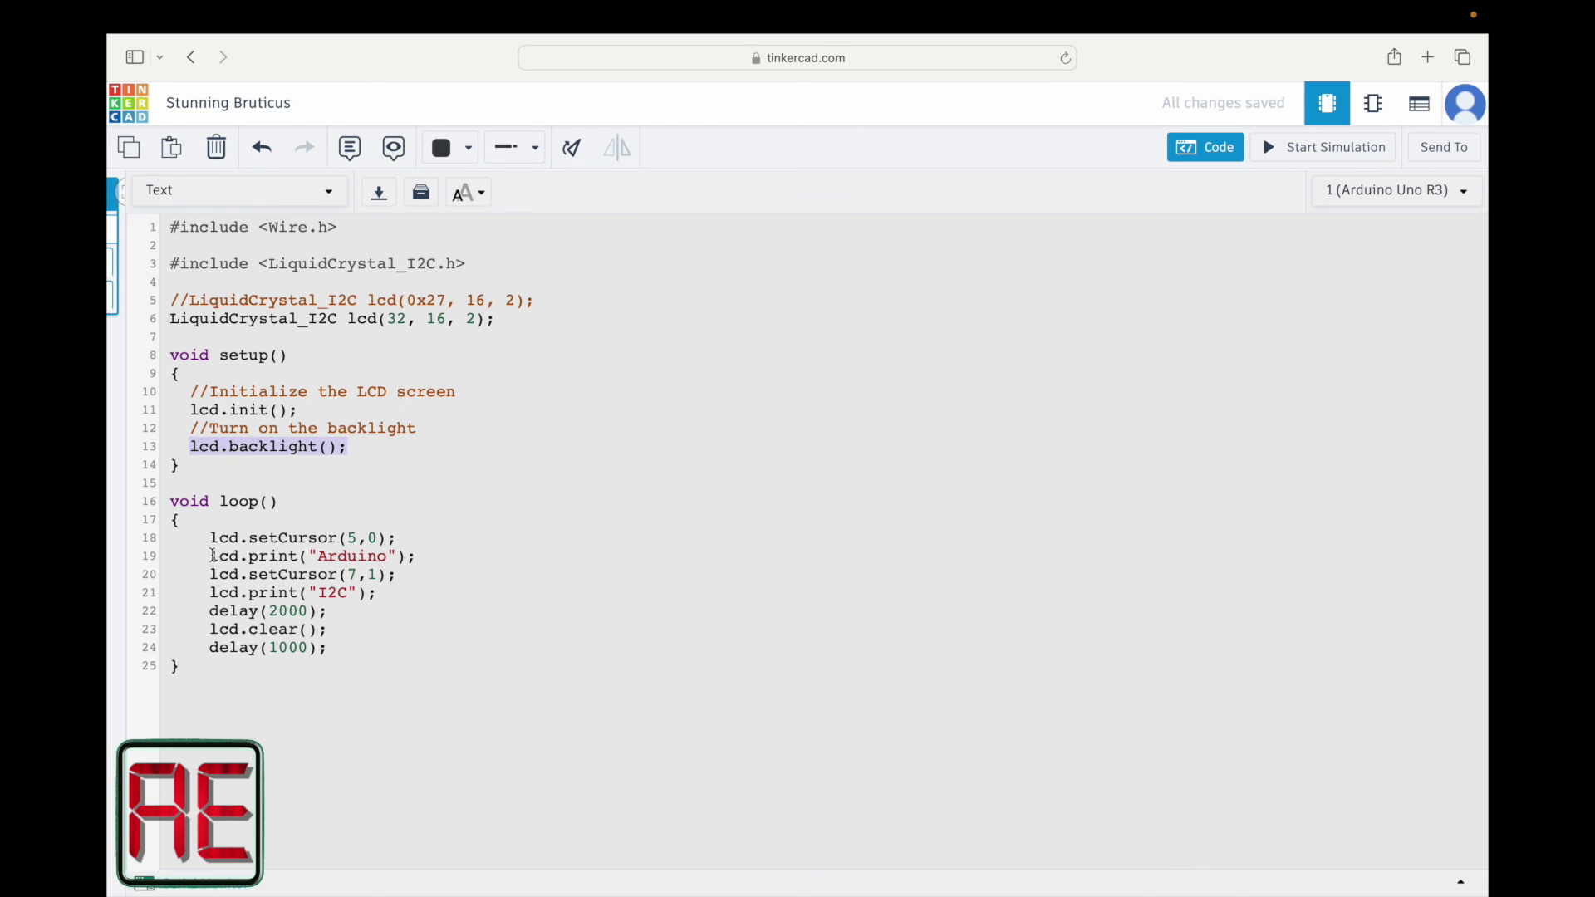
pyautogui.moveTo(213, 556); pyautogui.dragTo(421, 556)
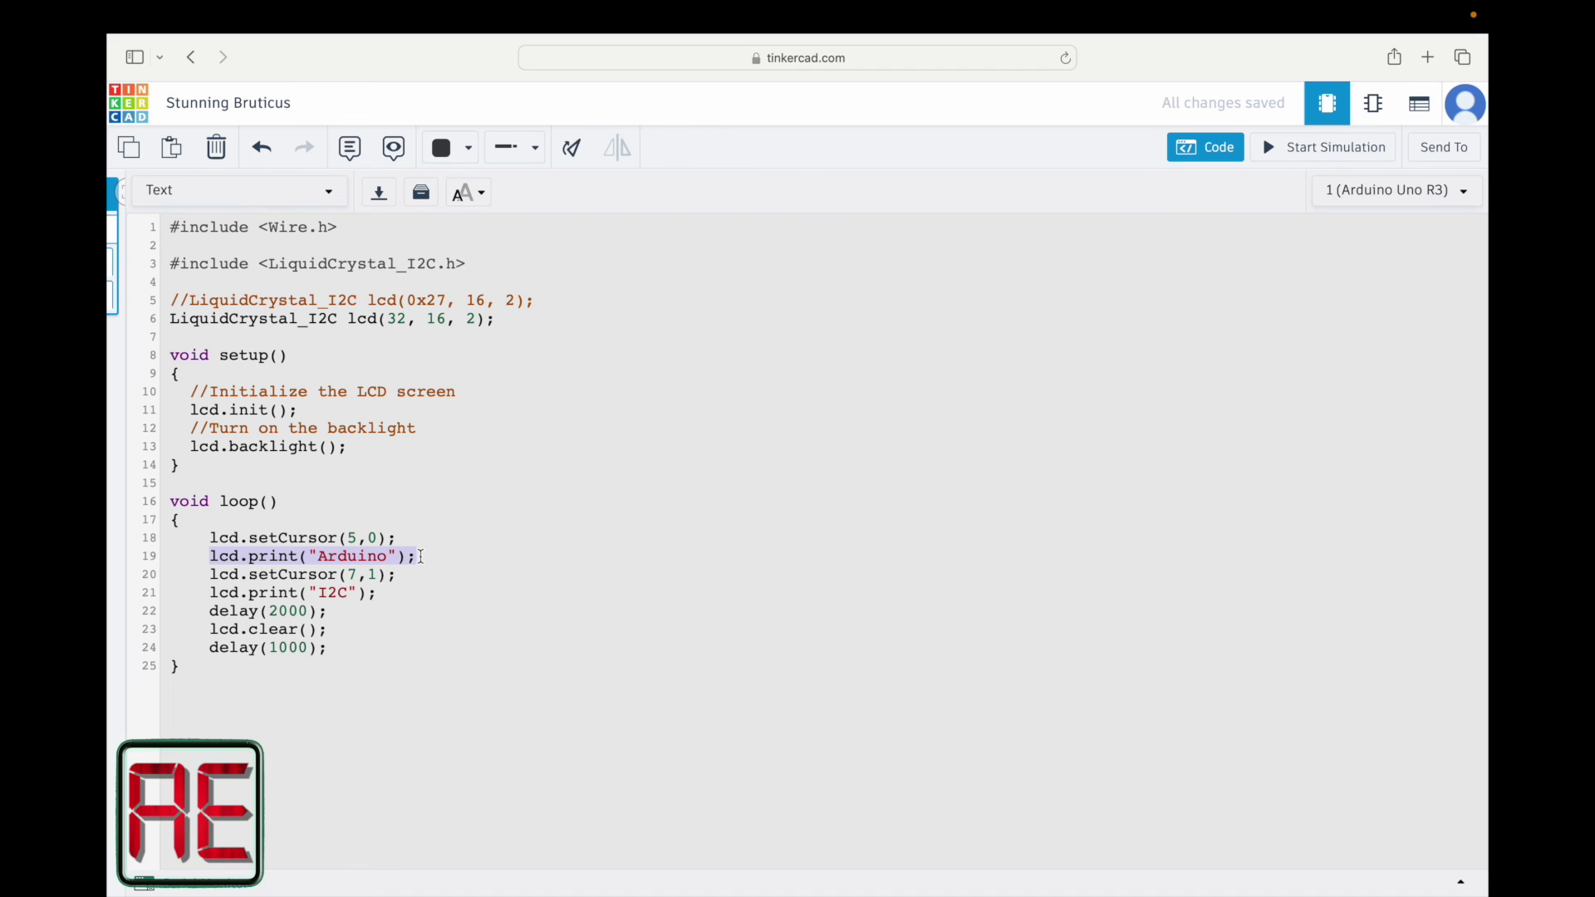
pyautogui.moveTo(210, 593); pyautogui.dragTo(383, 594)
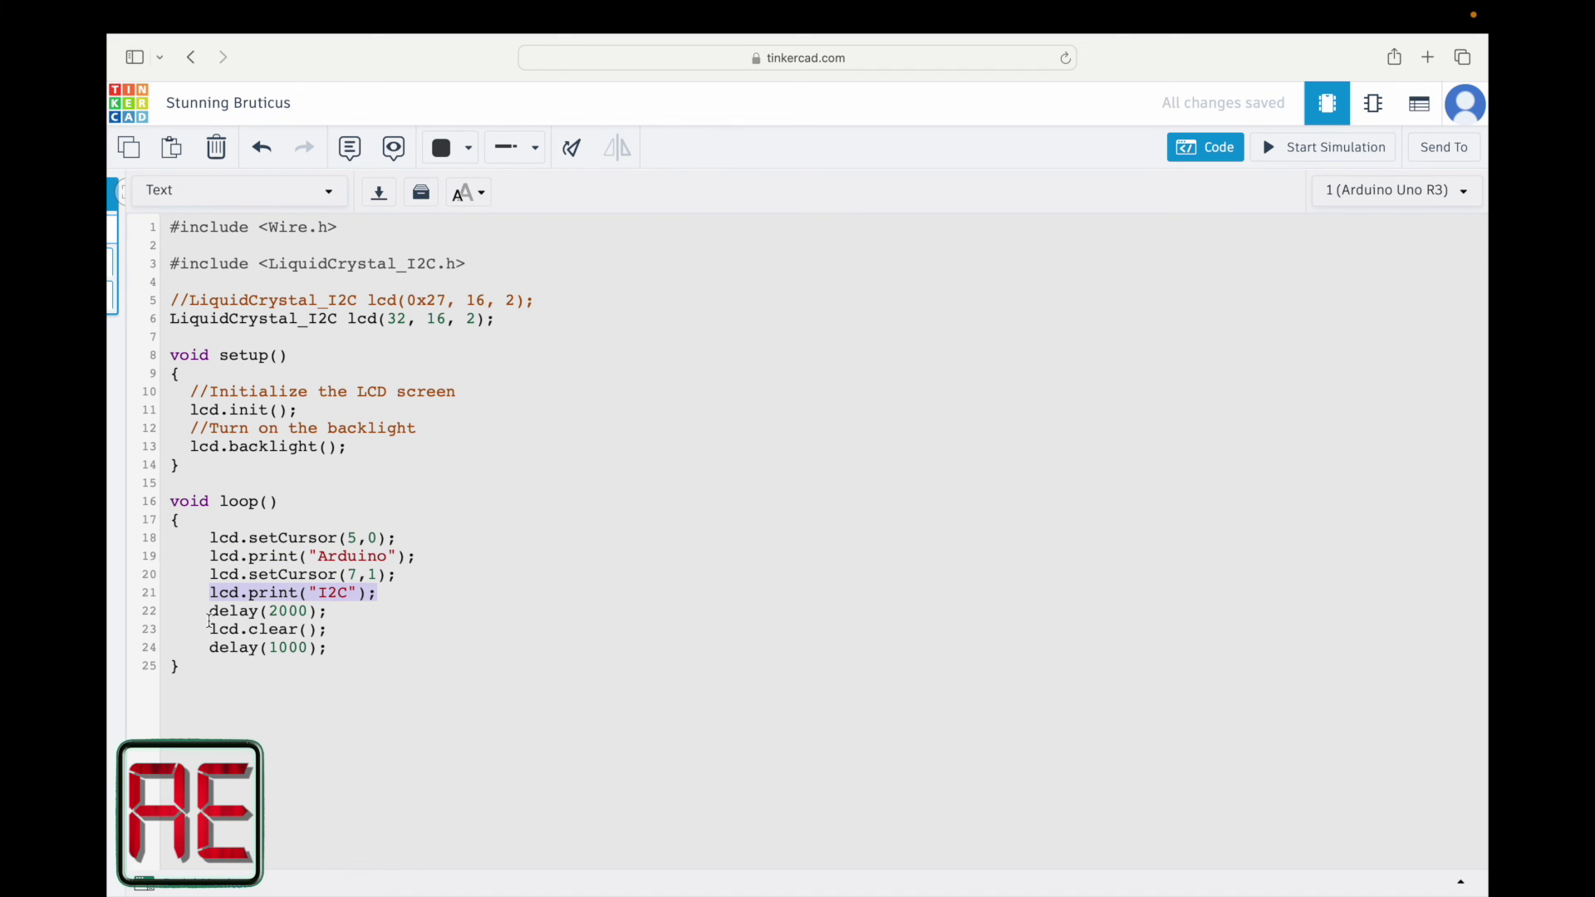
pyautogui.moveTo(209, 619); pyautogui.dragTo(325, 612)
pyautogui.moveTo(209, 628); pyautogui.dragTo(326, 630)
pyautogui.moveTo(209, 648); pyautogui.dragTo(328, 649)
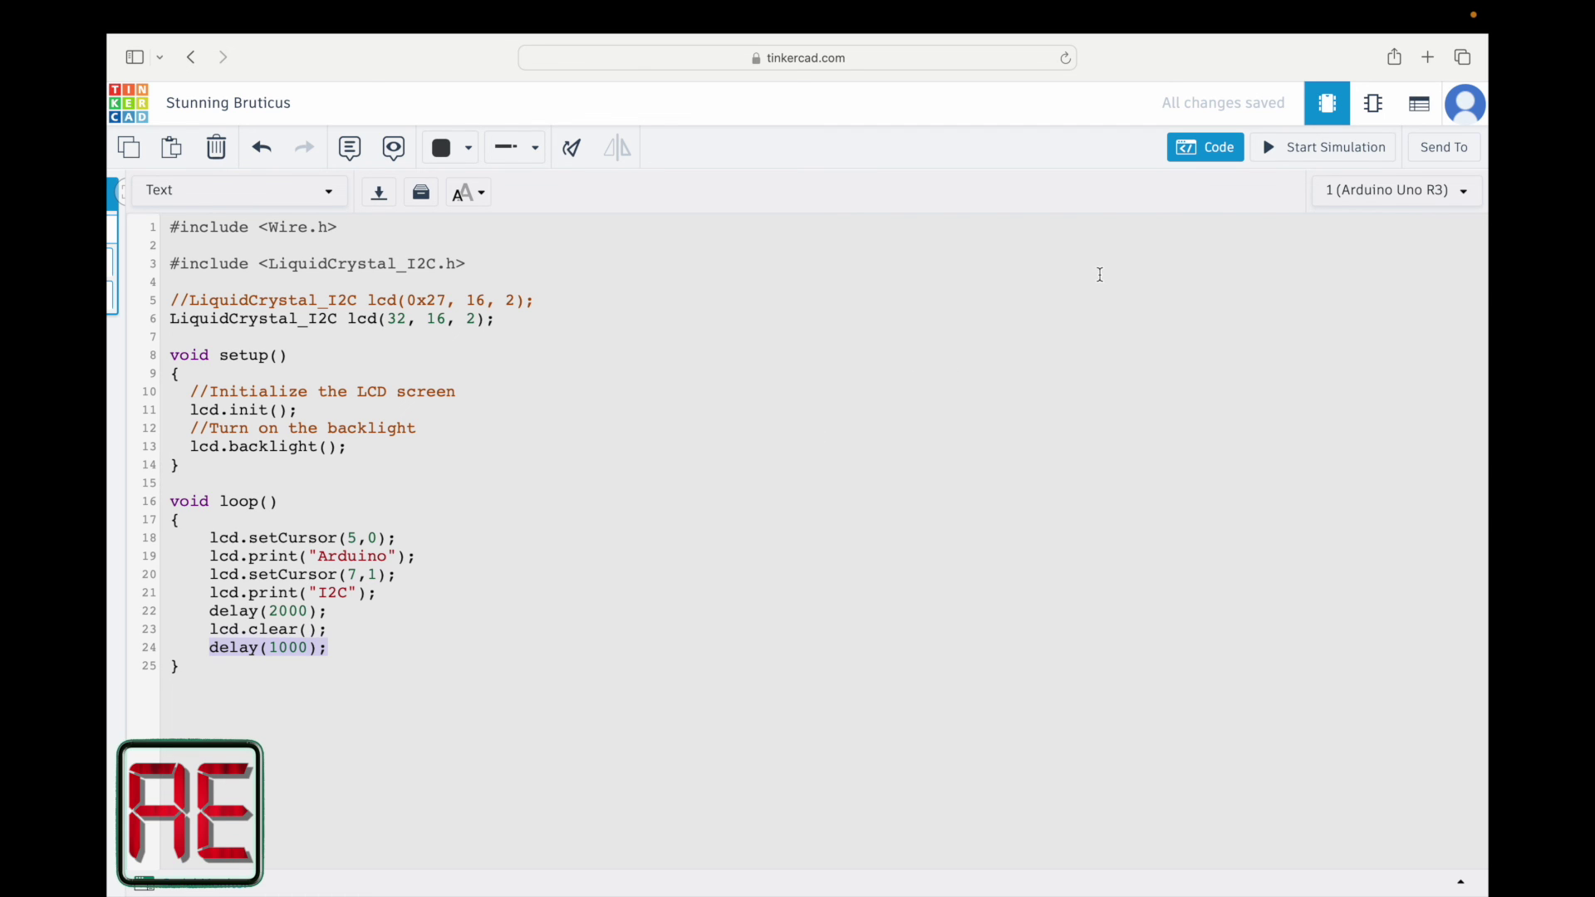
# Start the simulation, hide the code editor, and fit the circuit in view to watch the LCD.
pyautogui.click(1256, 148)
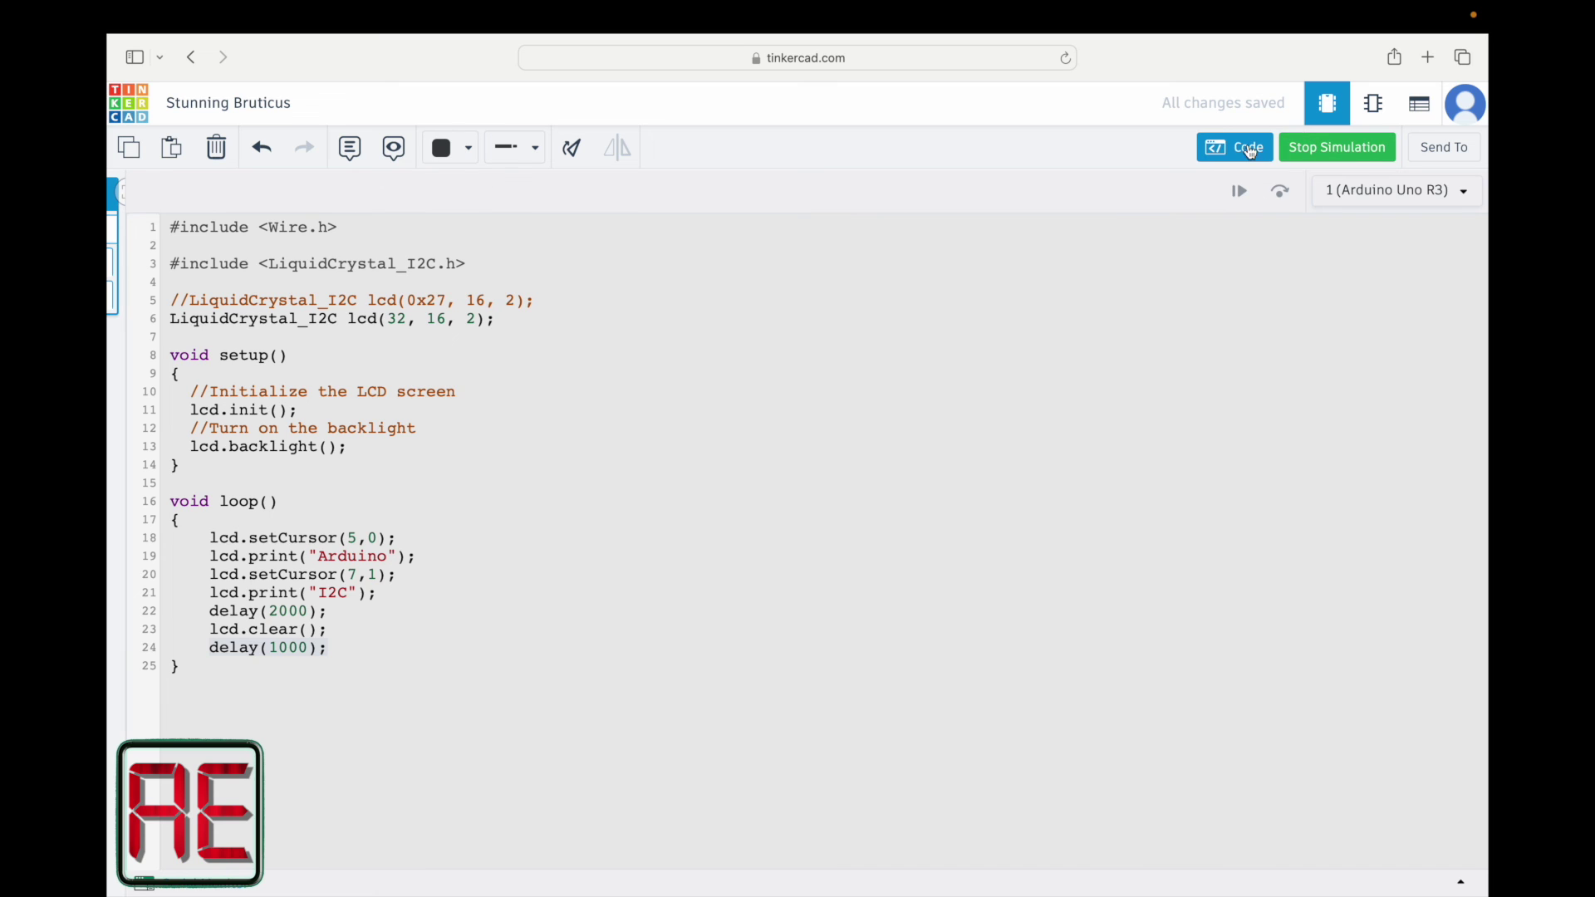
pyautogui.click(1250, 152)
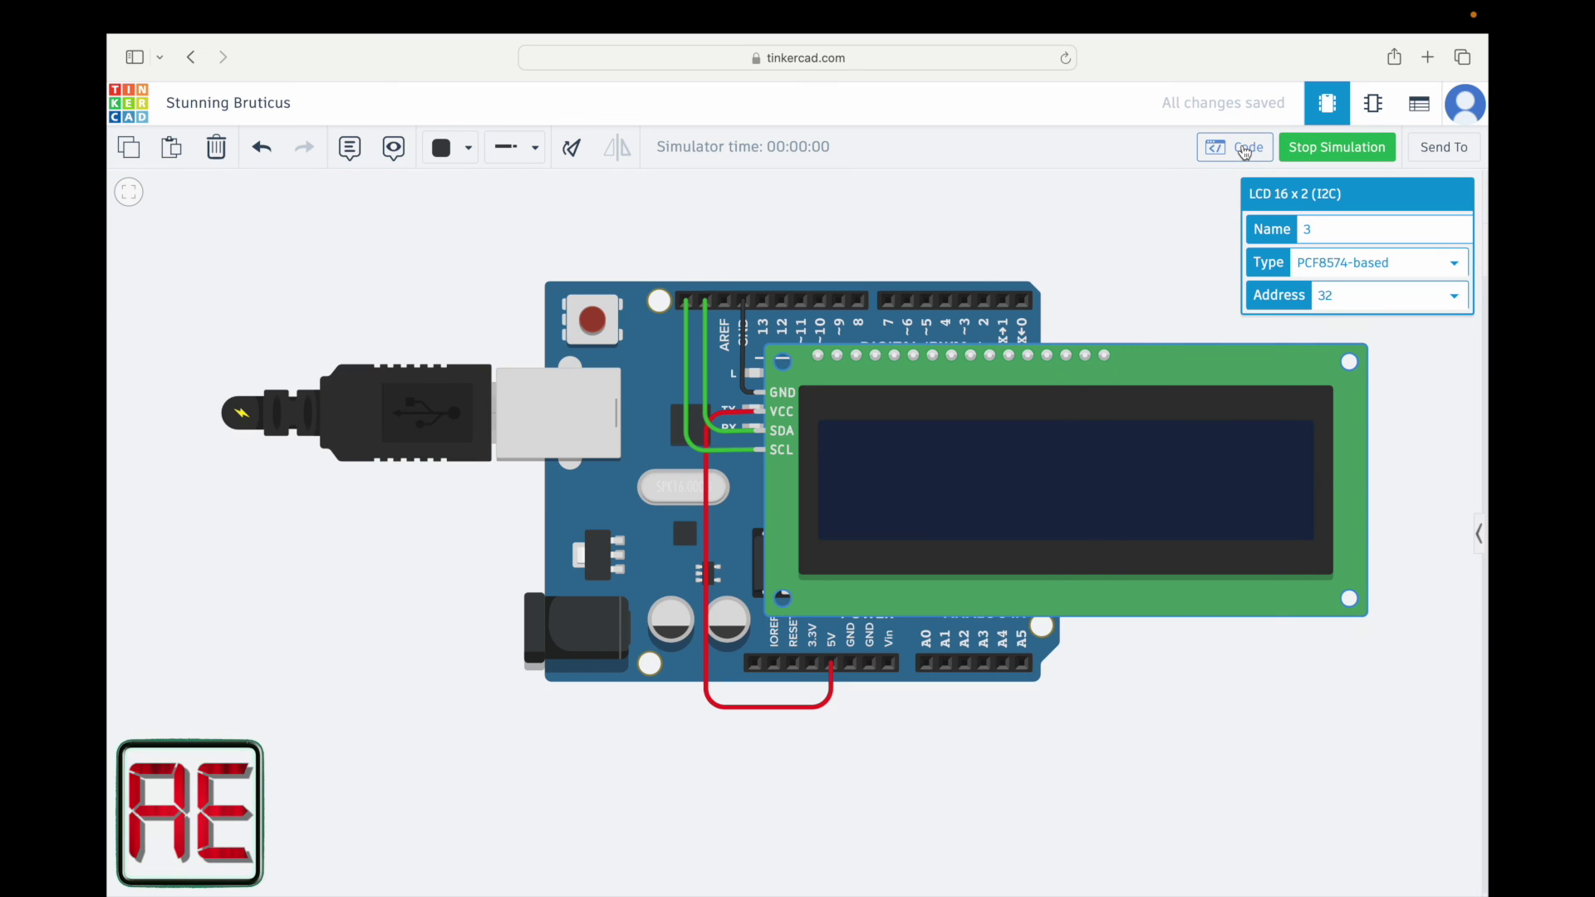
pyautogui.click(779, 243)
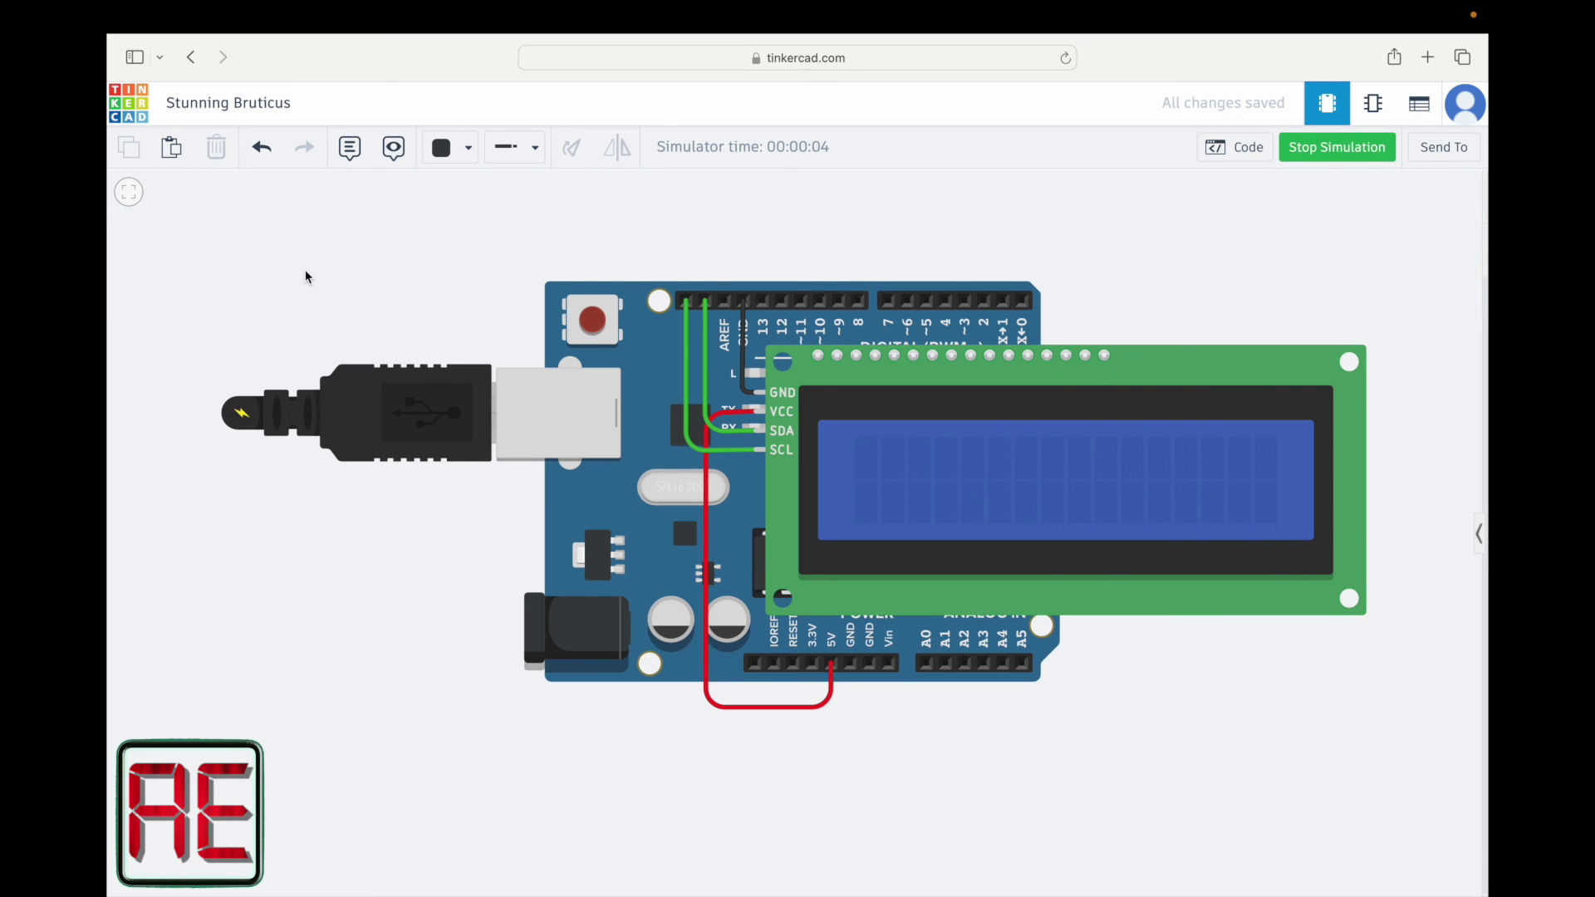
pyautogui.click(129, 202)
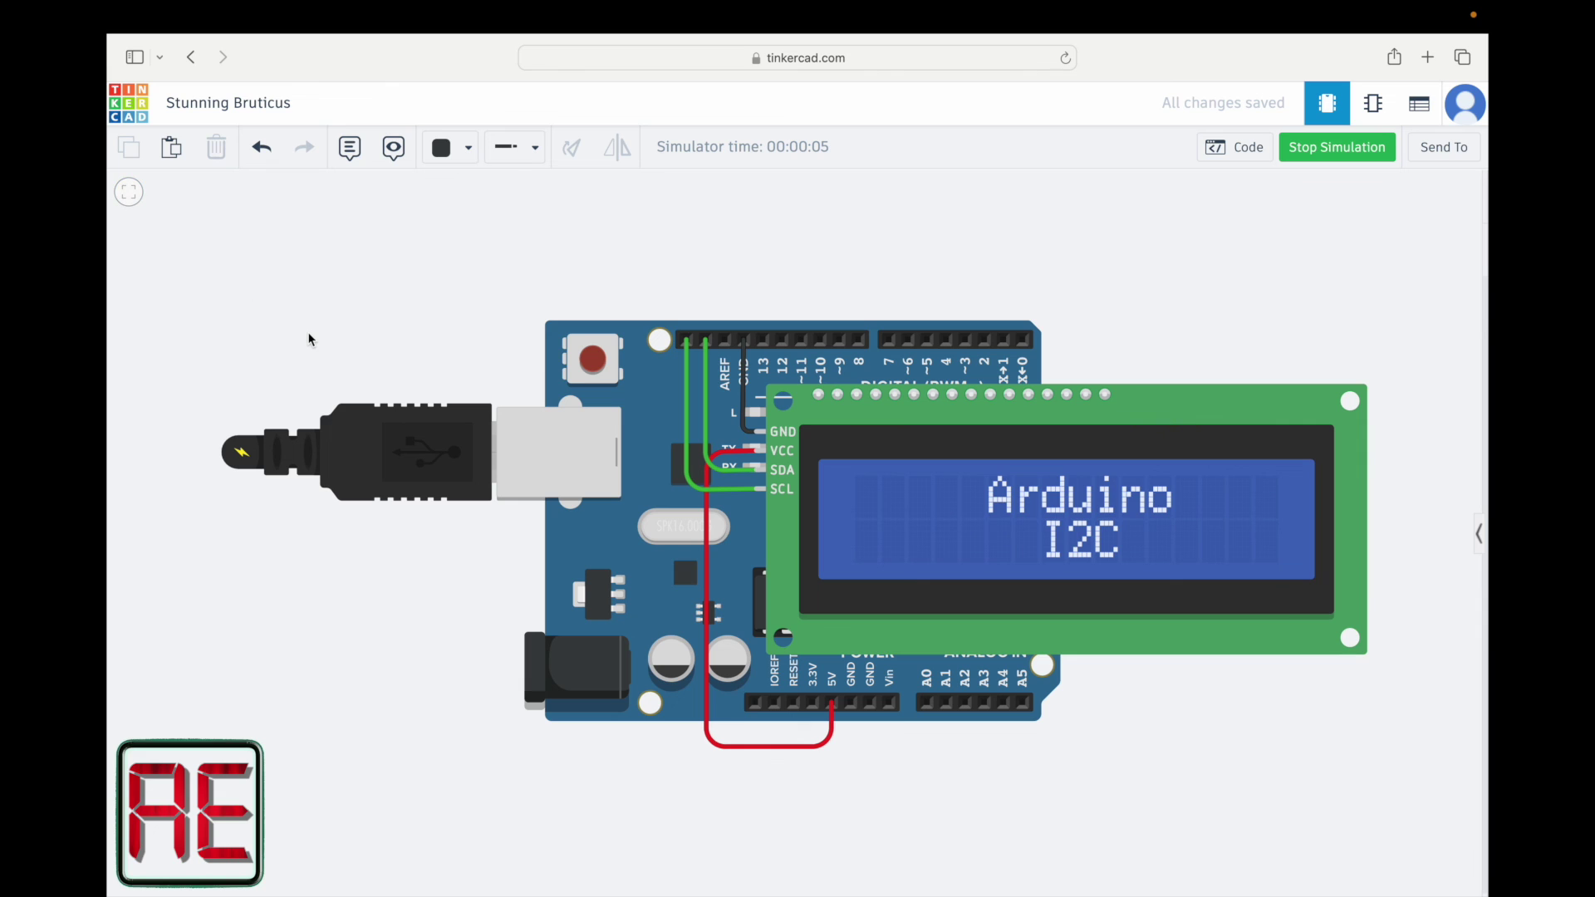